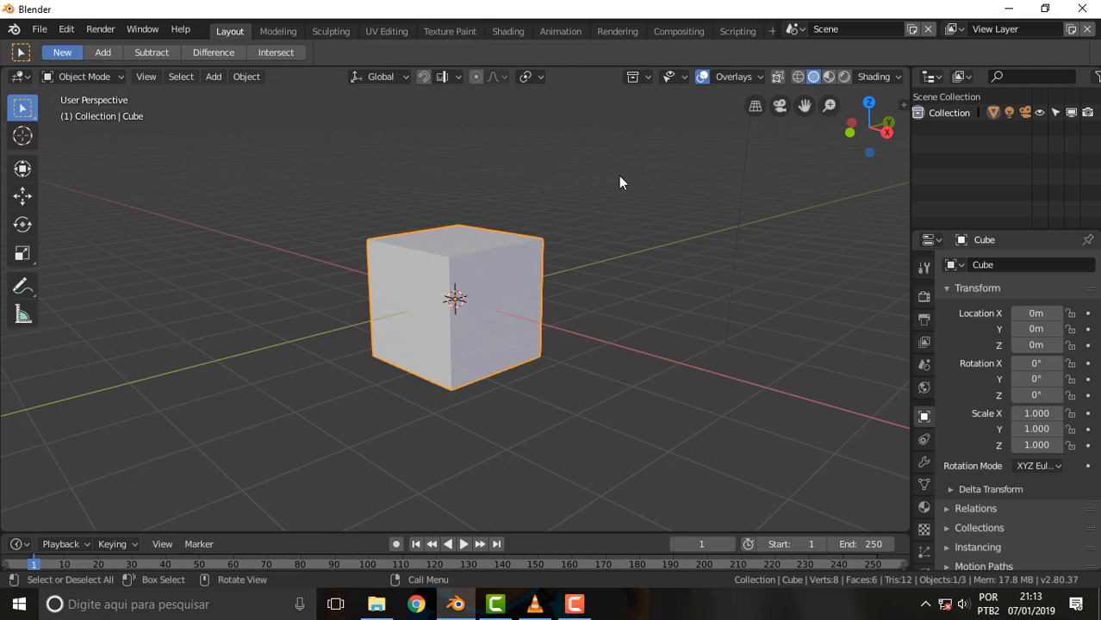
middle_click_drag(620, 182, 655, 217)
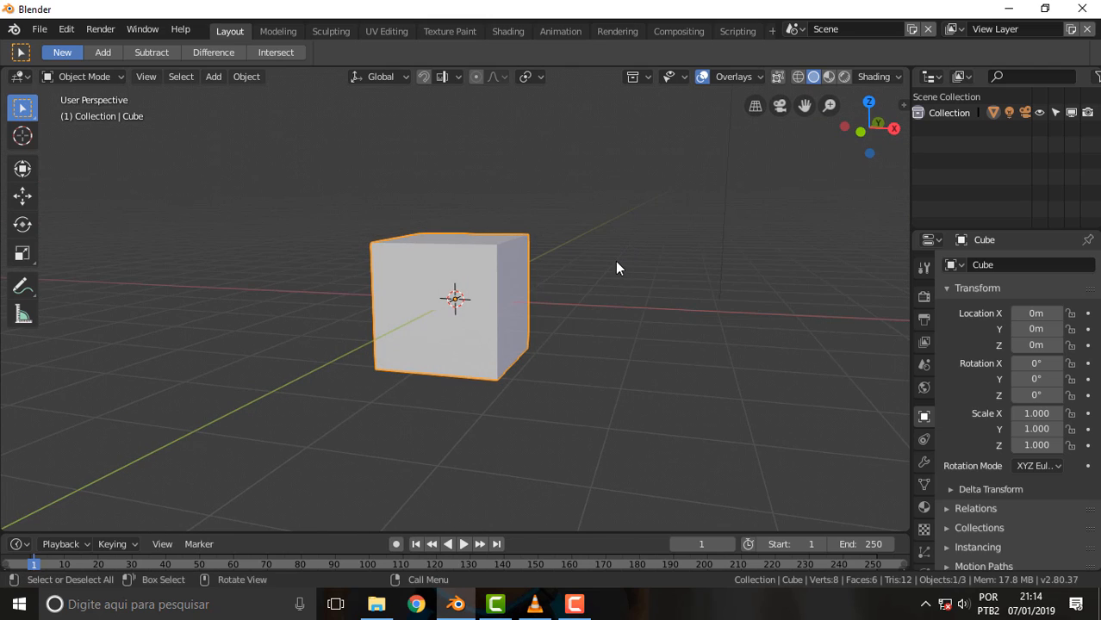
scroll(583, 309, "up", 1)
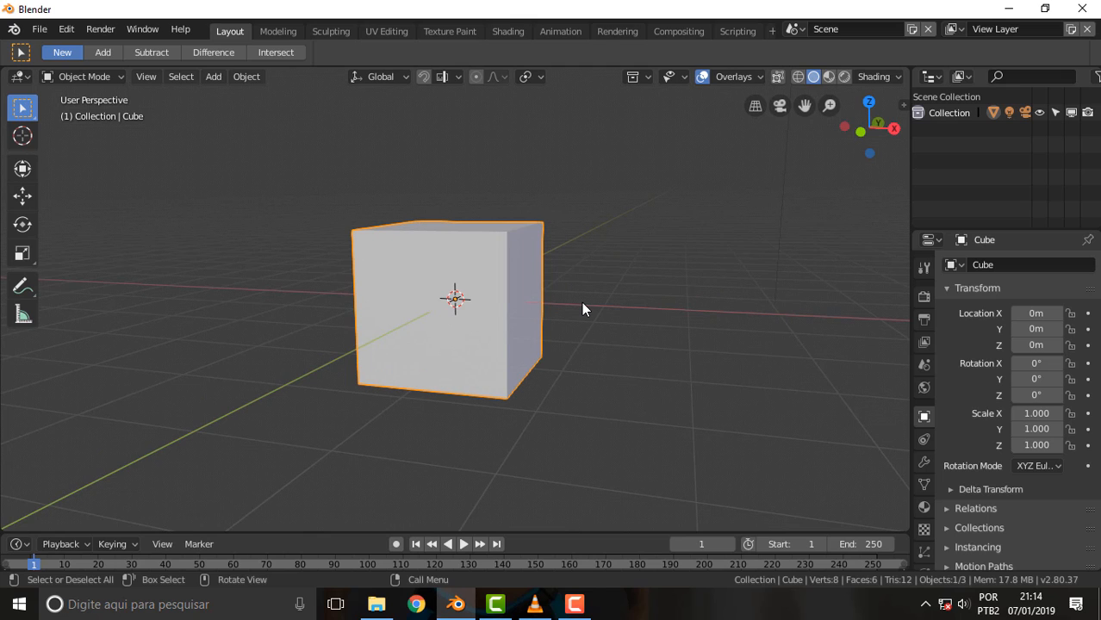
mouse_move(568, 312)
middle_mouse_down()
mouse_move(647, 294)
mouse_move(548, 312)
mouse_move(592, 308)
mouse_move(583, 314)
middle_mouse_up()
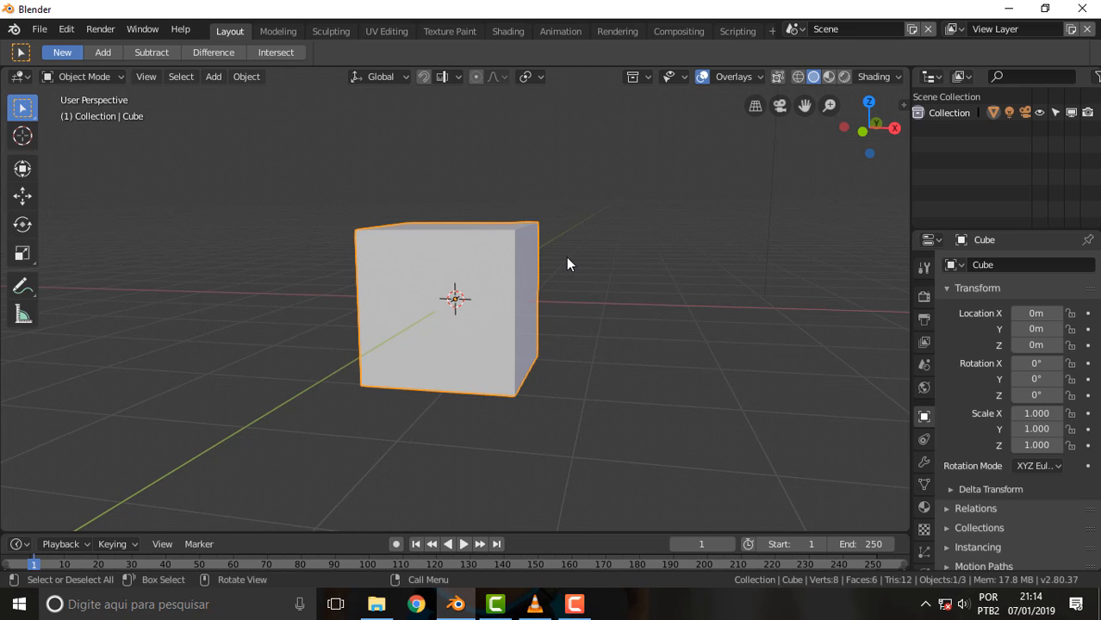
middle_click_drag(567, 258, 634, 244)
scroll(630, 240, "down", 2)
scroll(630, 240, "up", 2)
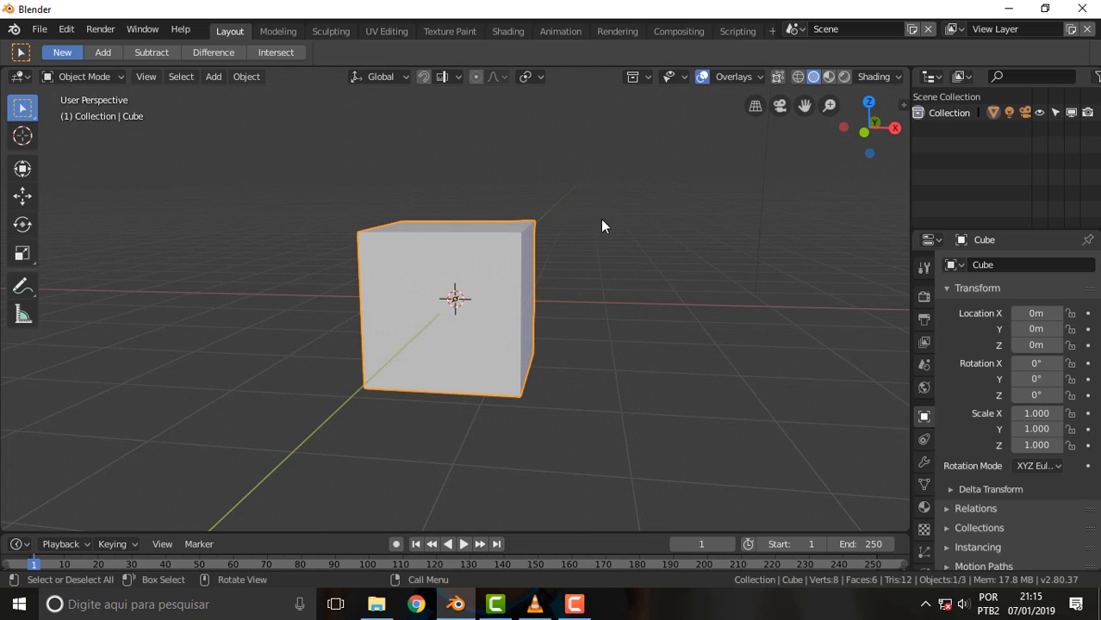
- Create a new file from the 2D Animation template
left_click(40, 31)
mouse_move(58, 49)
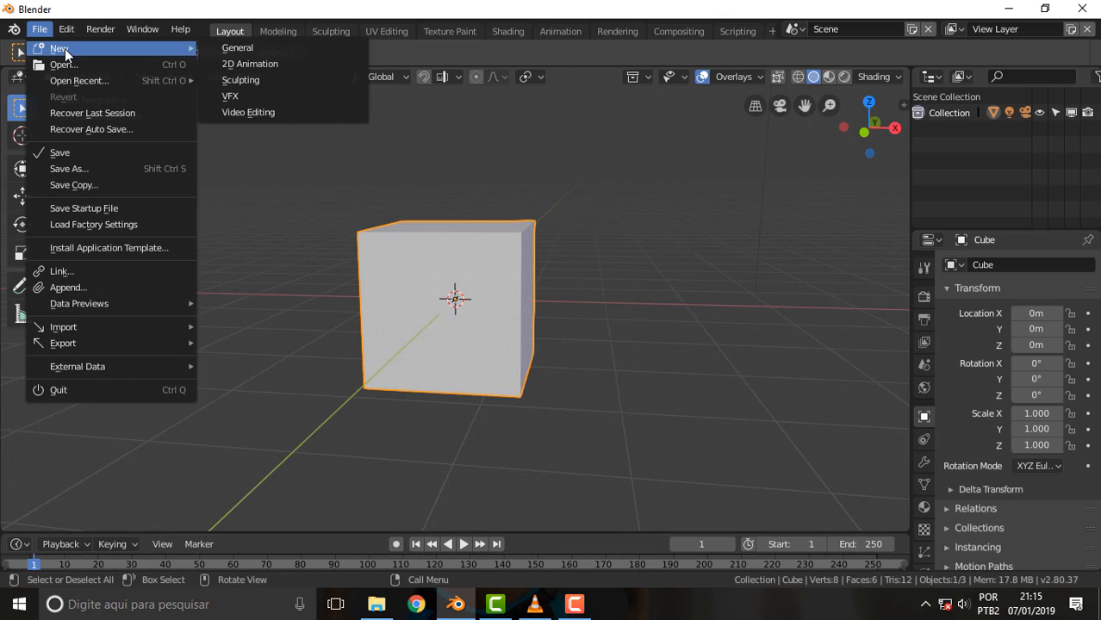
left_click(253, 64)
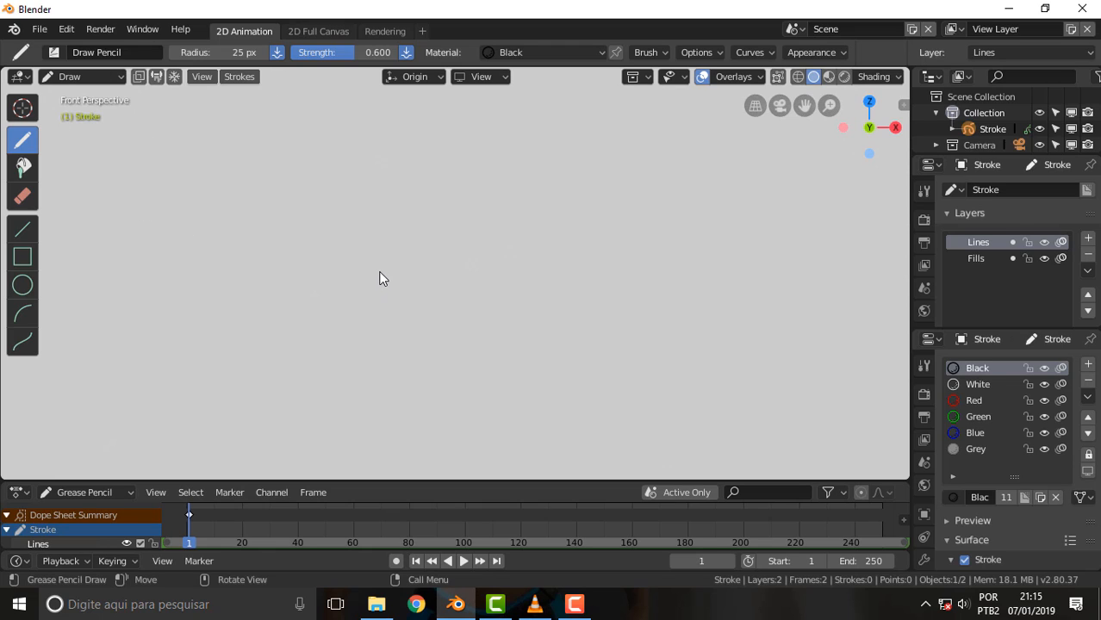
- Sketch a cartoon face freehand in black with an oval head outline, two eyes, a nose and a smiling mouth
mouse_move(401, 190)
left_mouse_down()
mouse_move(377, 260)
mouse_move(570, 293)
mouse_move(463, 167)
mouse_move(382, 201)
mouse_move(422, 233)
mouse_move(403, 228)
left_mouse_up()
mouse_move(495, 223)
left_mouse_down()
mouse_move(499, 234)
mouse_move(492, 227)
left_mouse_up()
mouse_move(443, 255)
left_mouse_down()
mouse_move(538, 300)
mouse_move(527, 273)
mouse_move(484, 303)
left_mouse_up()
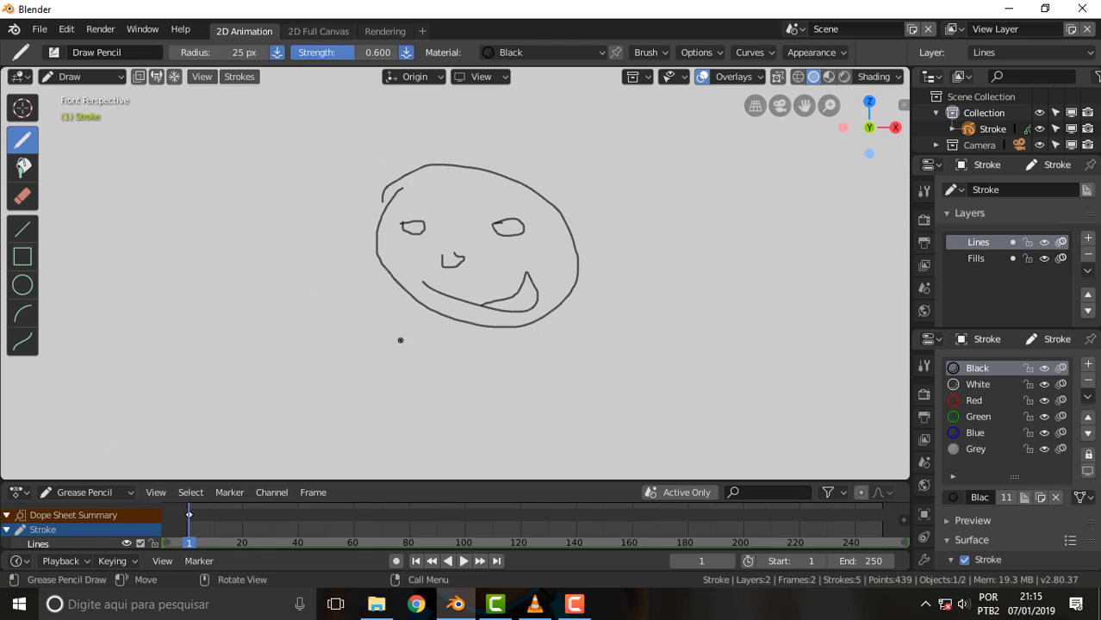
- Draw a T-shirt torso below the head, with two outstretched arms ending in open hands
mouse_move(435, 328)
left_mouse_down()
mouse_move(530, 332)
mouse_move(575, 395)
mouse_move(521, 389)
mouse_move(488, 424)
mouse_move(436, 416)
mouse_move(387, 376)
mouse_move(389, 349)
mouse_move(441, 332)
left_mouse_up()
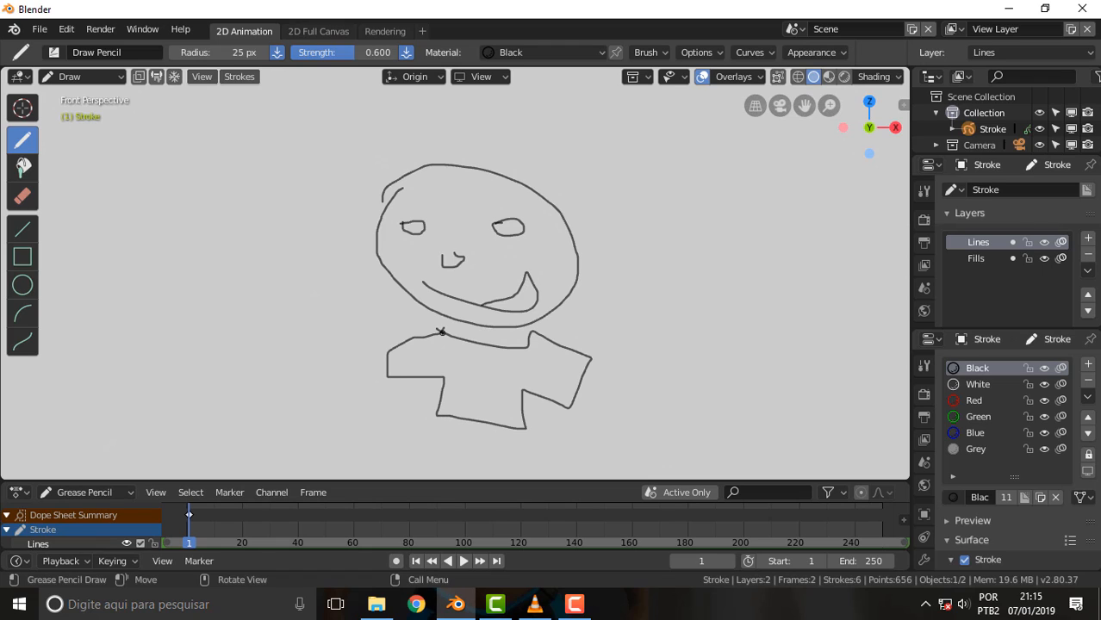
mouse_move(589, 371)
left_mouse_down()
mouse_move(675, 342)
mouse_move(668, 371)
mouse_move(686, 386)
mouse_move(673, 417)
mouse_move(632, 391)
mouse_move(586, 387)
left_mouse_up()
mouse_move(389, 359)
left_mouse_down()
mouse_move(306, 364)
mouse_move(253, 343)
mouse_move(258, 400)
mouse_move(300, 396)
mouse_move(310, 377)
mouse_move(390, 376)
left_mouse_up()
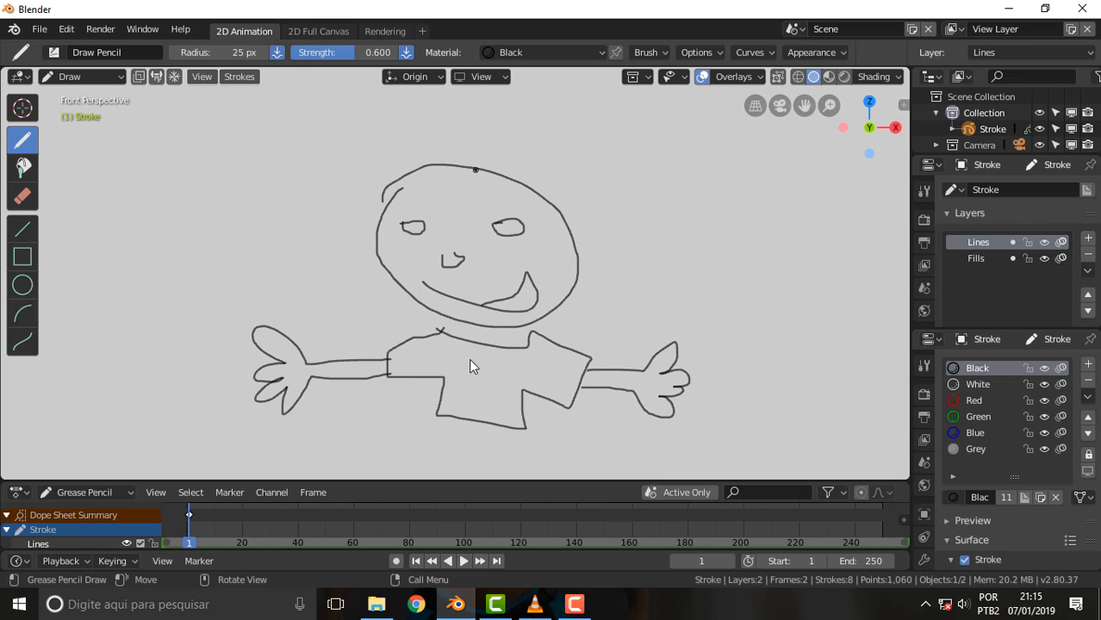
mouse_move(764, 217)
middle_mouse_down()
mouse_move(598, 232)
mouse_move(660, 256)
mouse_move(40, 243)
mouse_move(819, 256)
mouse_move(634, 216)
mouse_move(698, 196)
mouse_move(754, 207)
middle_mouse_up()
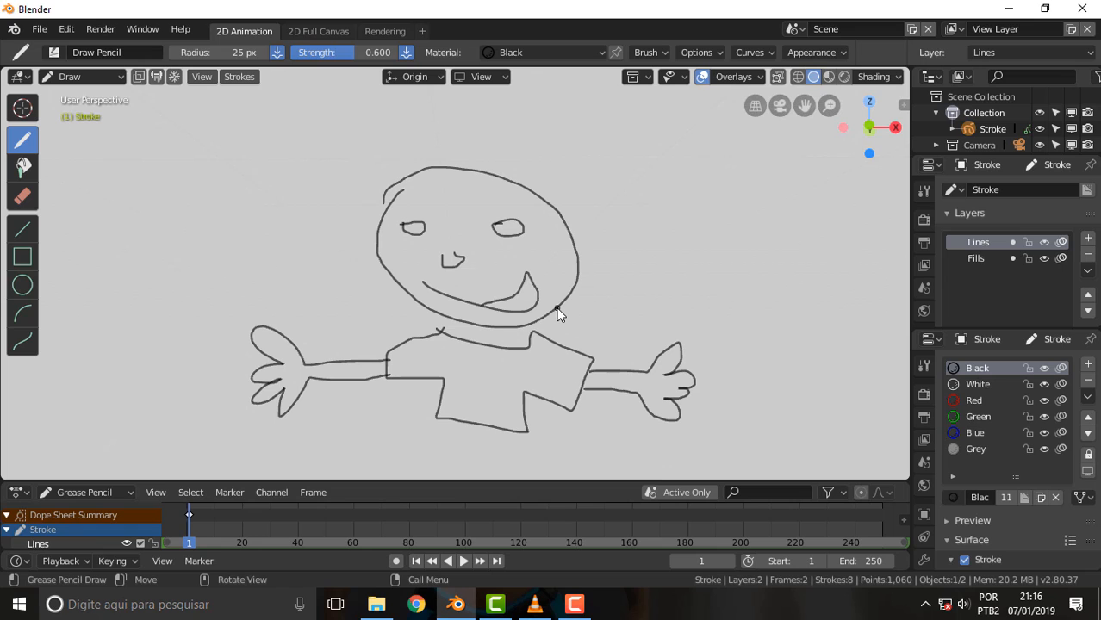
mouse_move(587, 258)
middle_mouse_down()
mouse_move(487, 246)
mouse_move(649, 267)
mouse_move(595, 261)
middle_mouse_up()
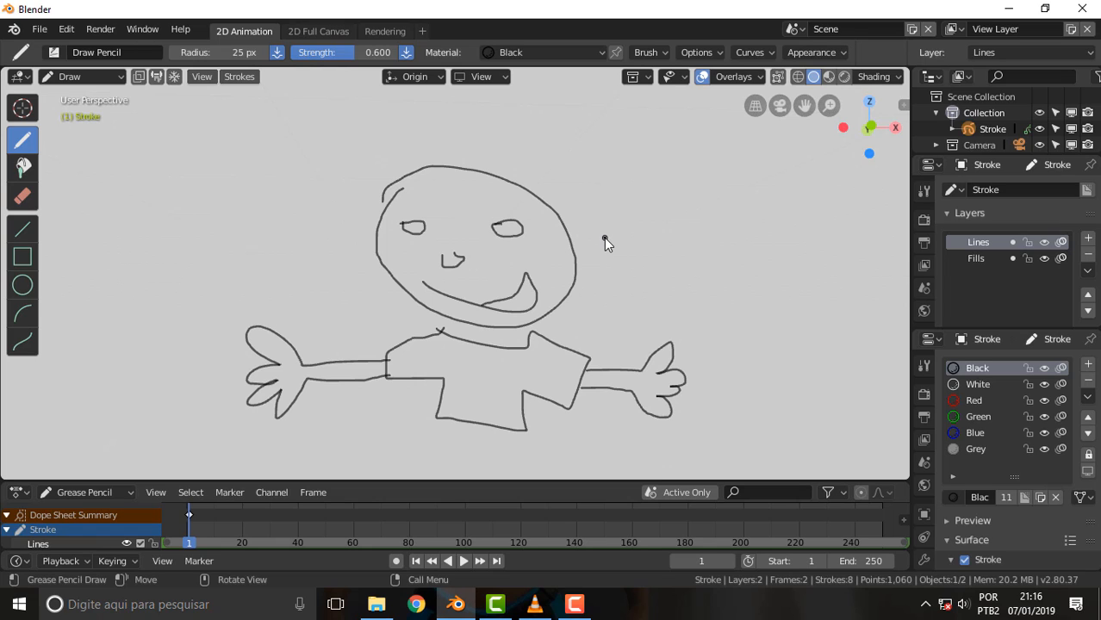
- Create a new file from the General template, replacing the 2D drawing
left_click(40, 28)
mouse_move(76, 49)
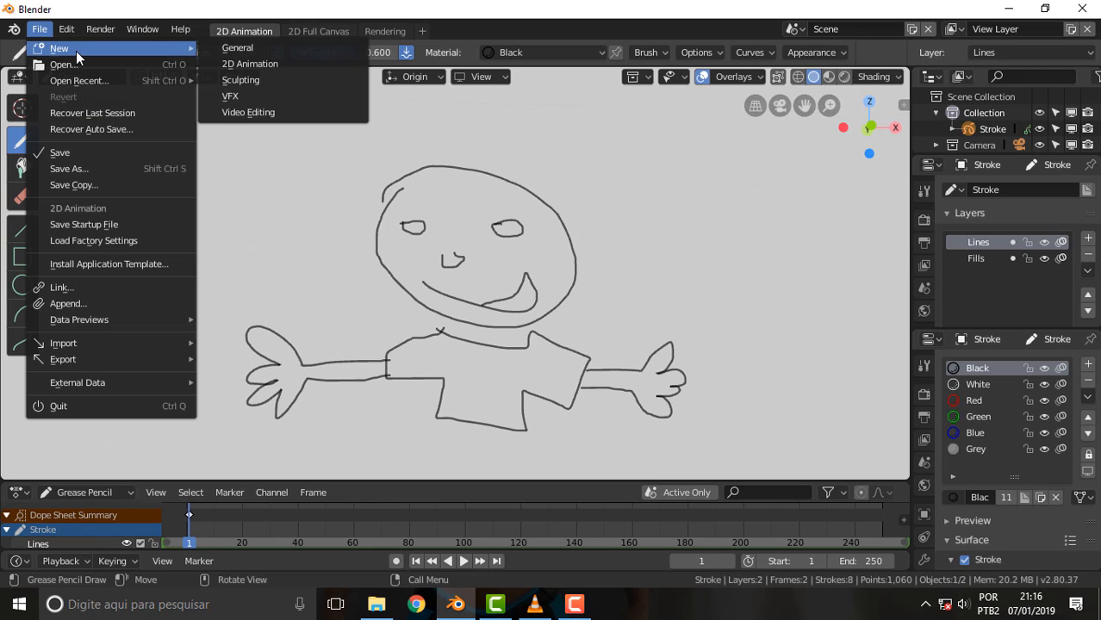
left_click(223, 50)
scroll(577, 284, "up", 3)
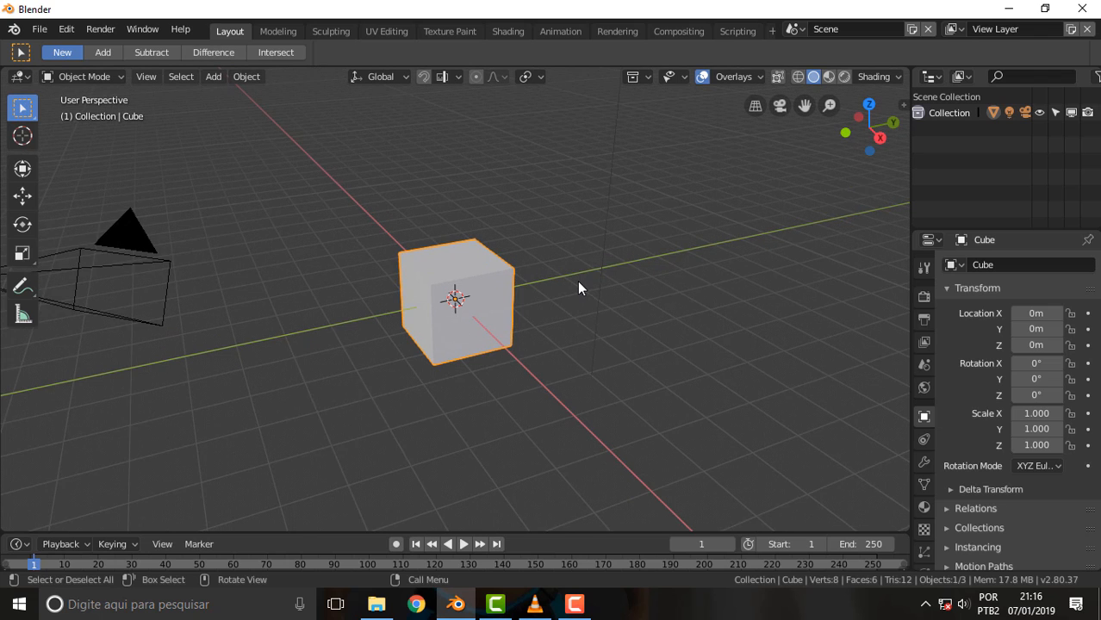
middle_click_drag(578, 280, 594, 264)
scroll(594, 264, "up", 1)
scroll(595, 249, "up", 1)
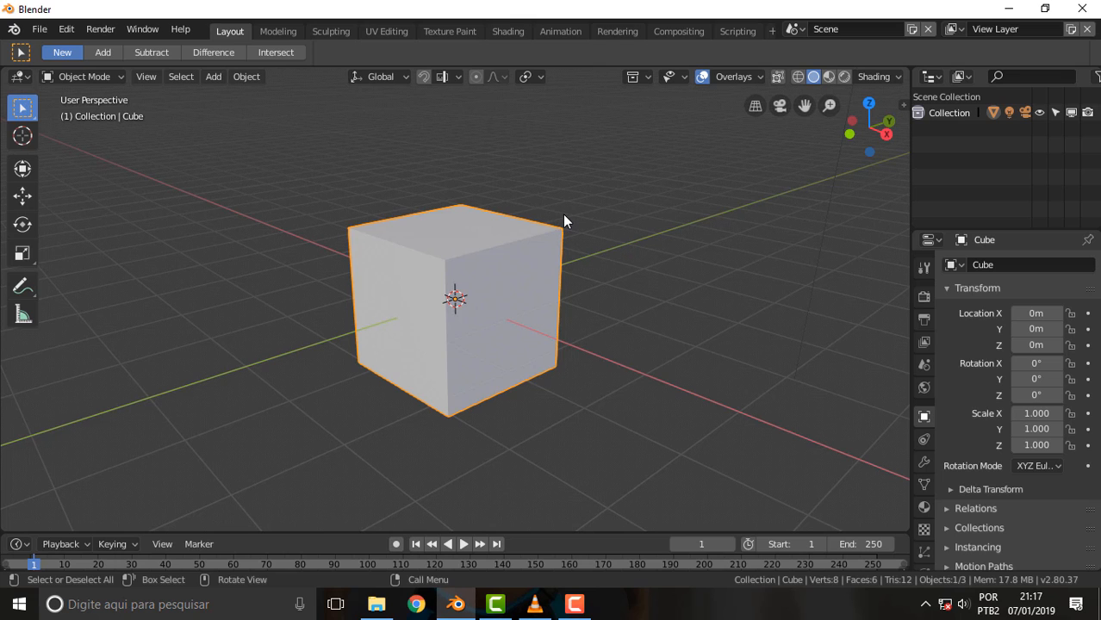
middle_click_drag(562, 213, 575, 257)
scroll(572, 252, "up", 1)
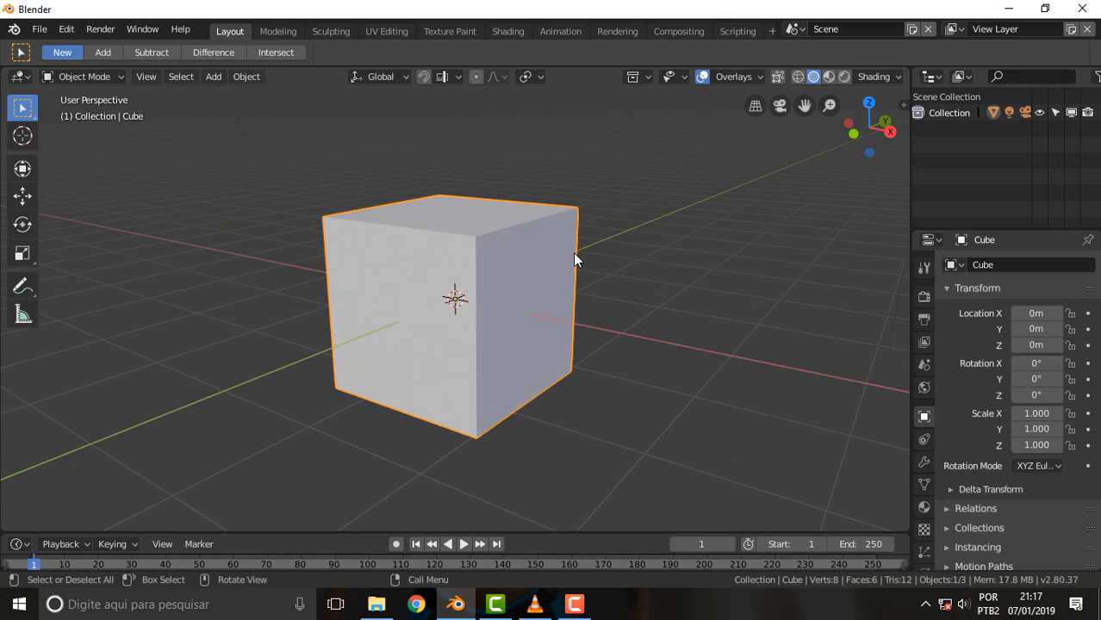
scroll(575, 257, "down", 1)
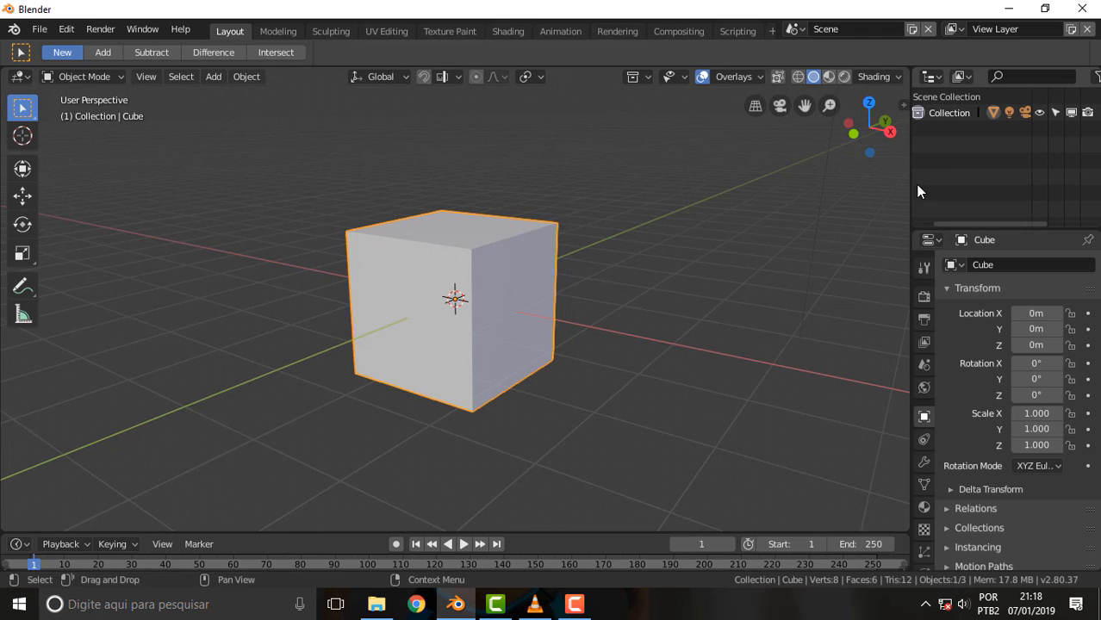
- Widen the area beside the 3D viewport, change the Outliner to a UV Editor and make that editor taller
left_click_drag(909, 177, 708, 184)
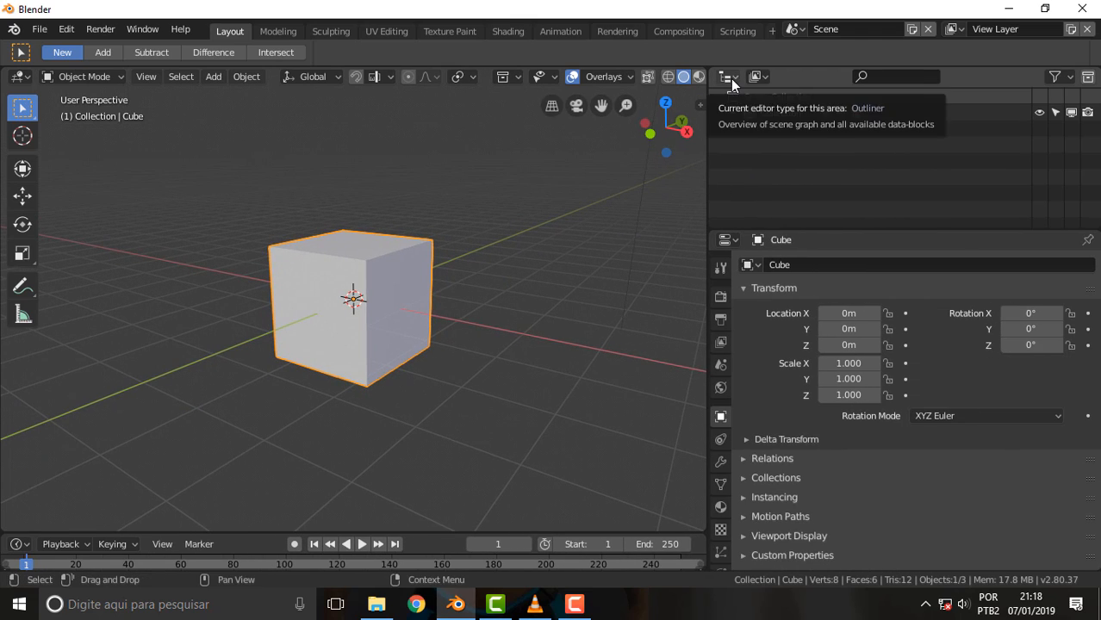
left_click(730, 79)
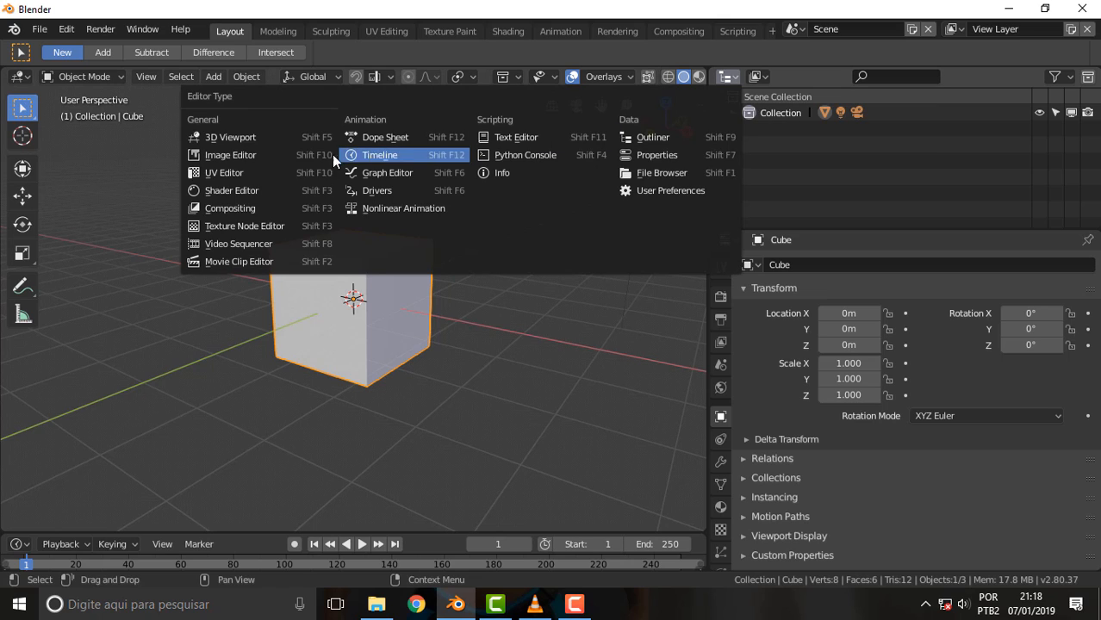
left_click(233, 173)
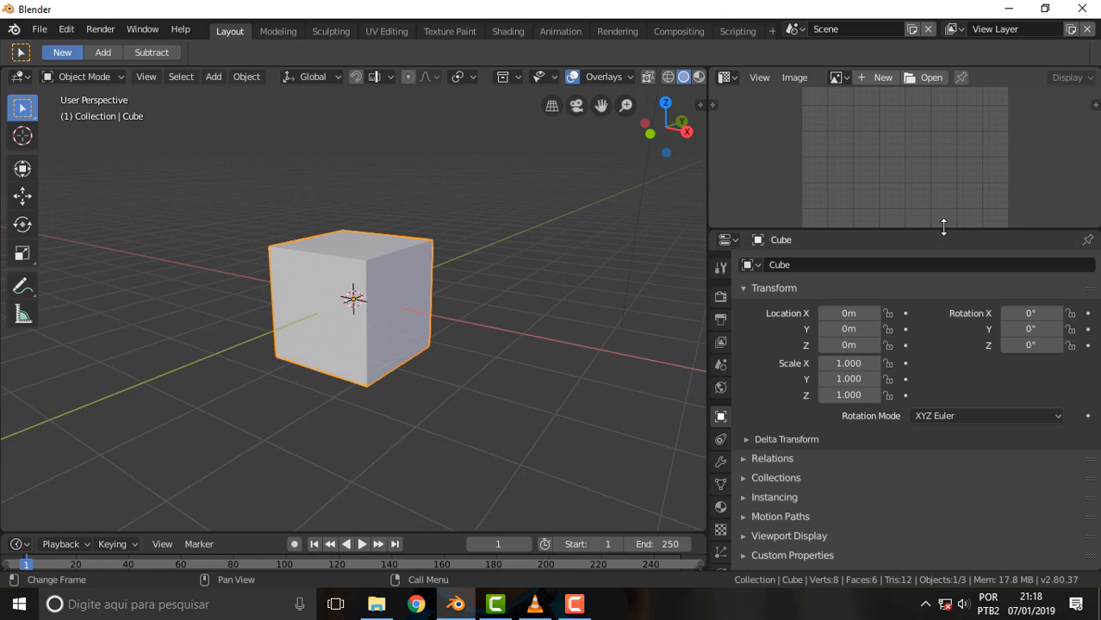
left_click_drag(936, 229, 936, 307)
- Start opening an image in the UV Editor, look up the monster references in File Explorer, and browse to C:\trabalho\what
left_click(932, 78)
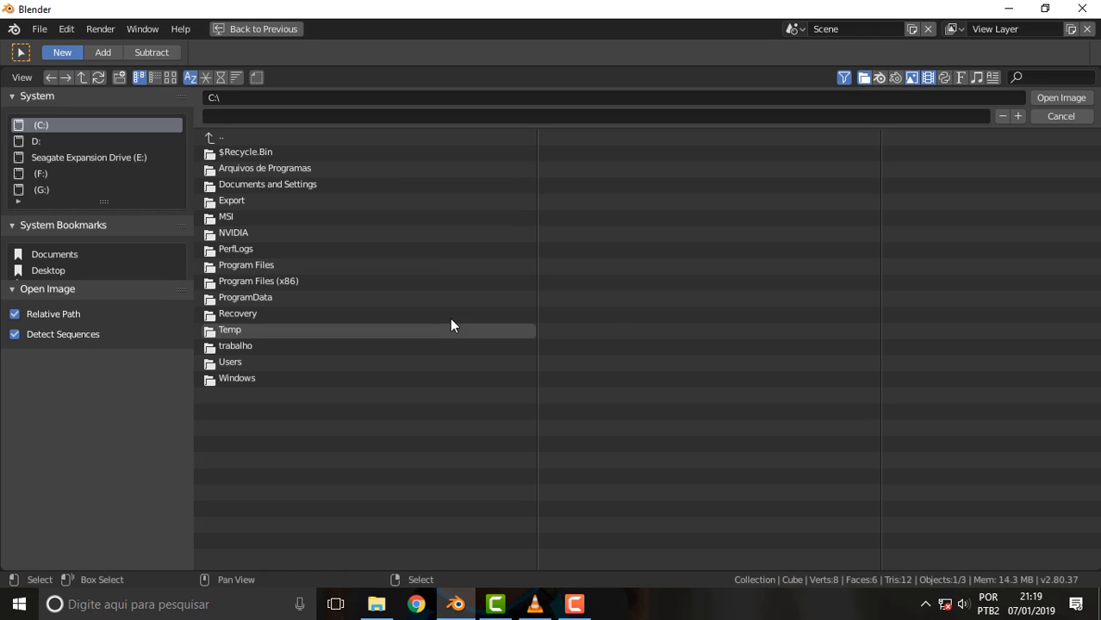
mouse_move(379, 614)
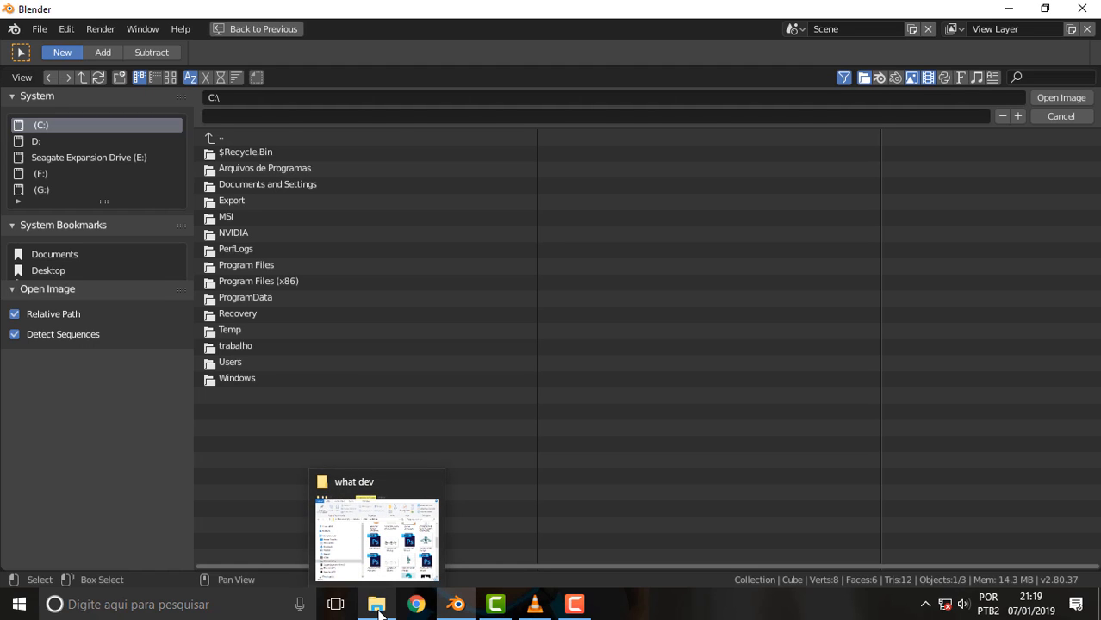
left_click(377, 536)
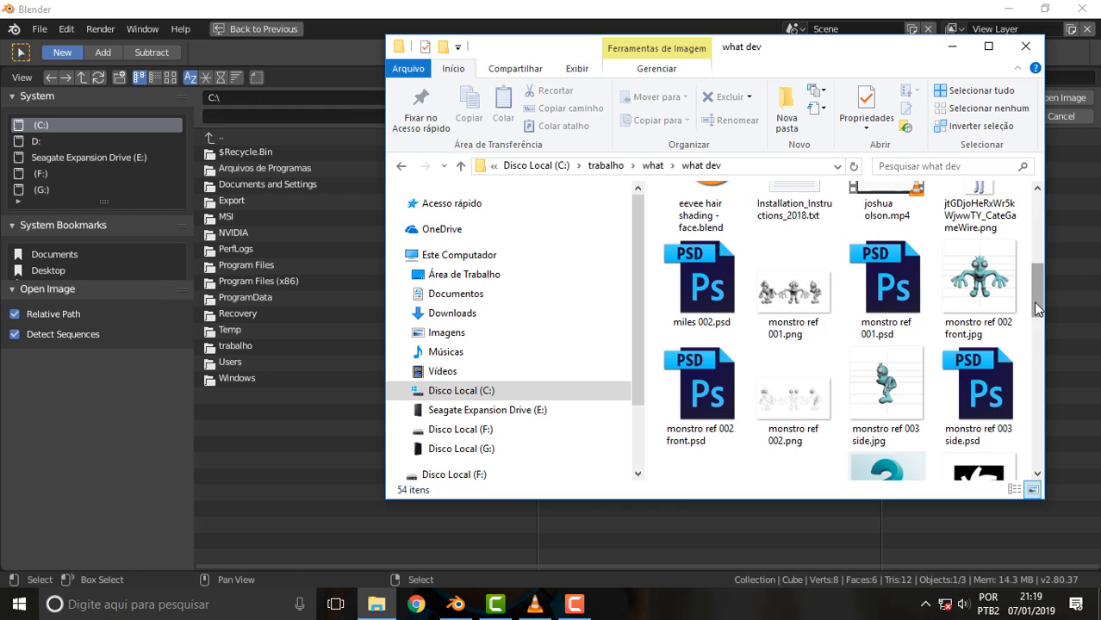
scroll(1037, 308, "down", 2)
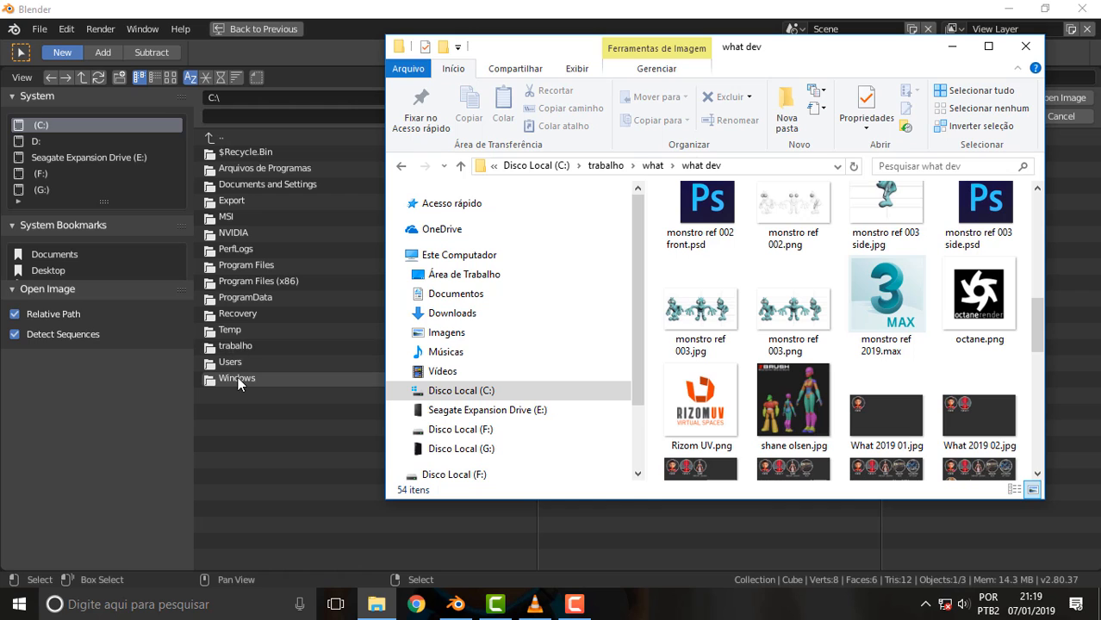
double_click(239, 344)
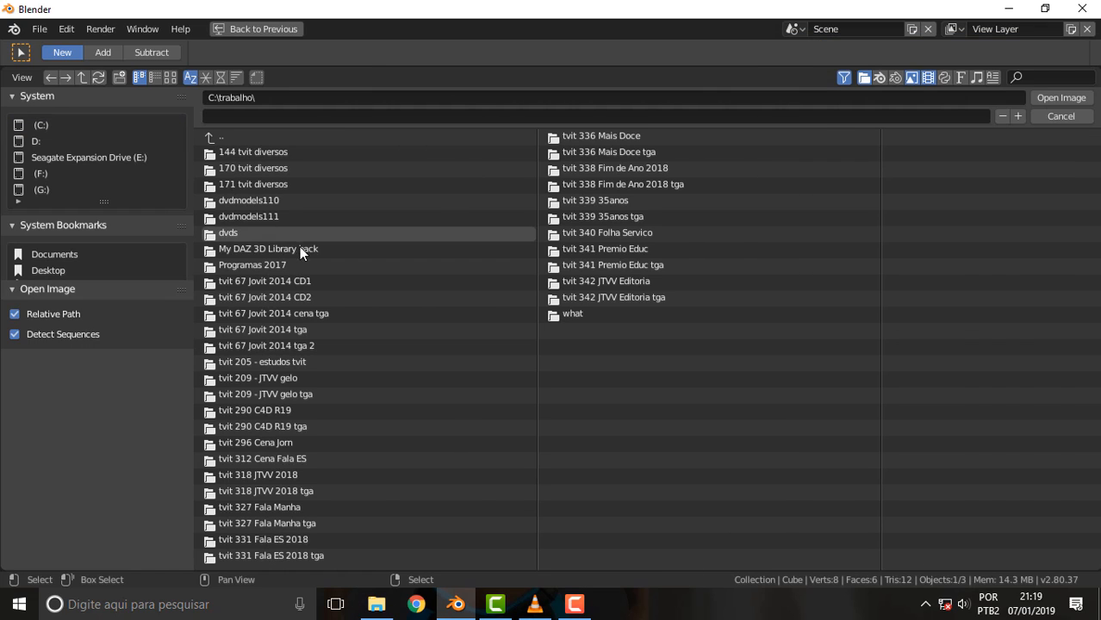
double_click(573, 313)
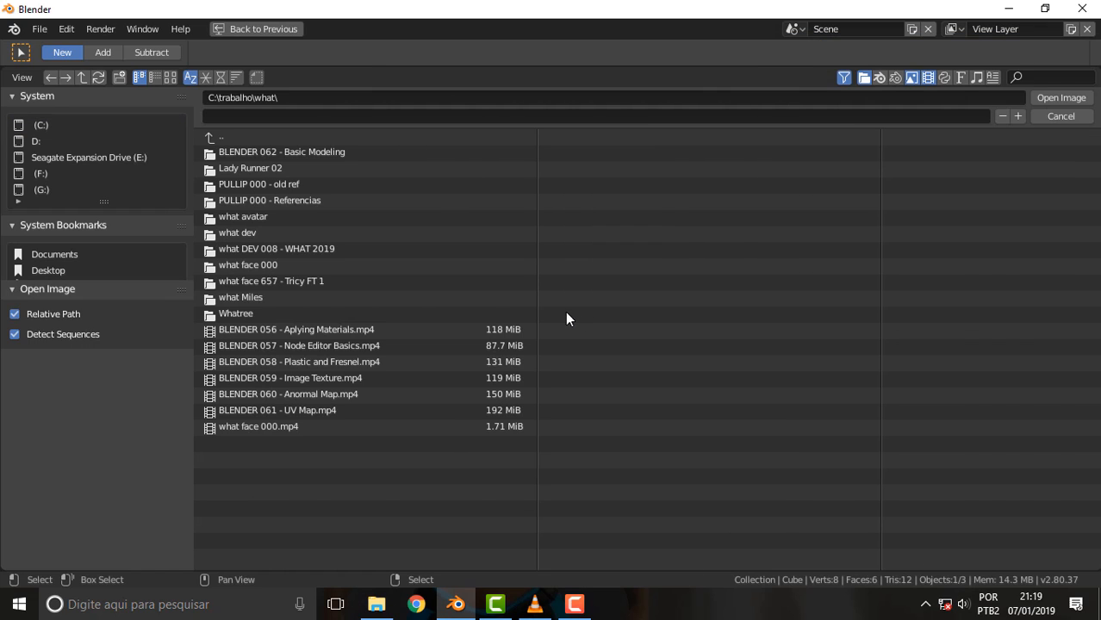
double_click(271, 203)
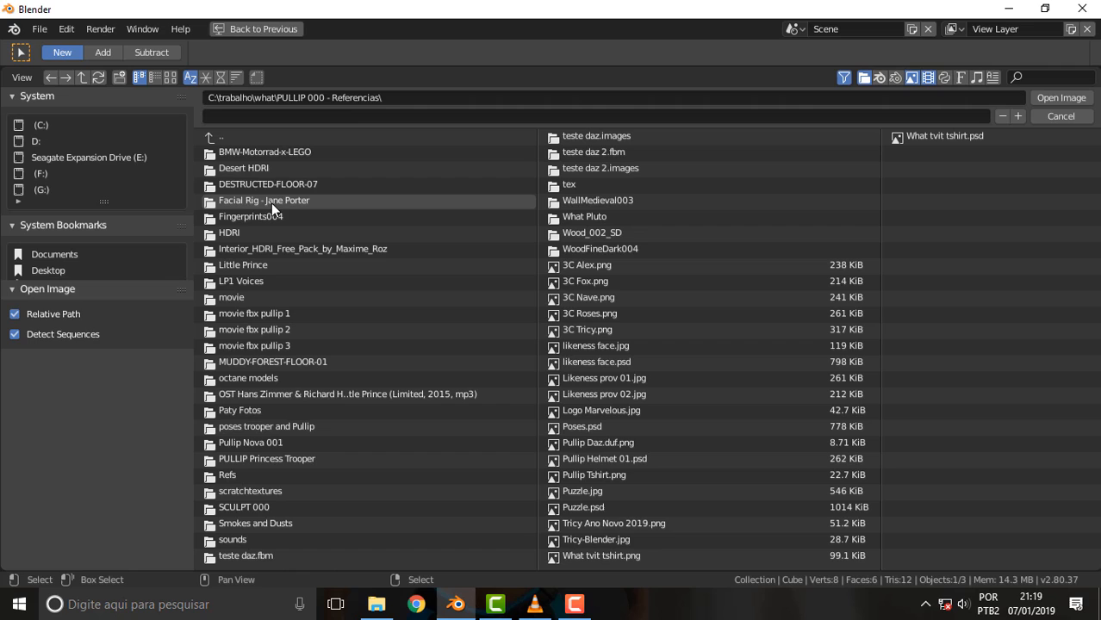
left_click(376, 605)
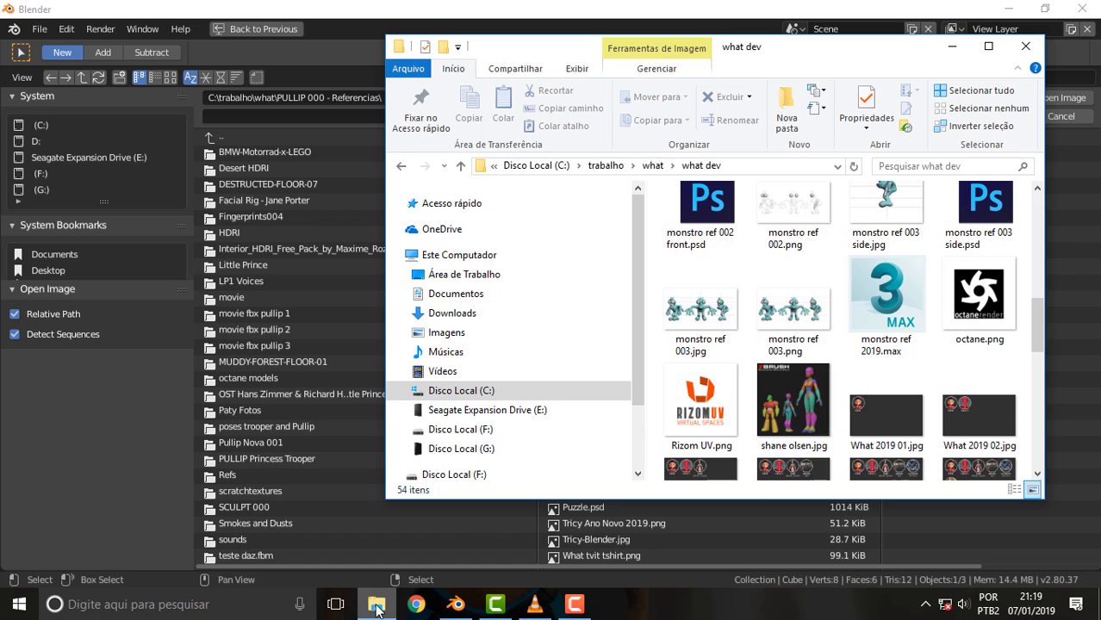
left_click(377, 606)
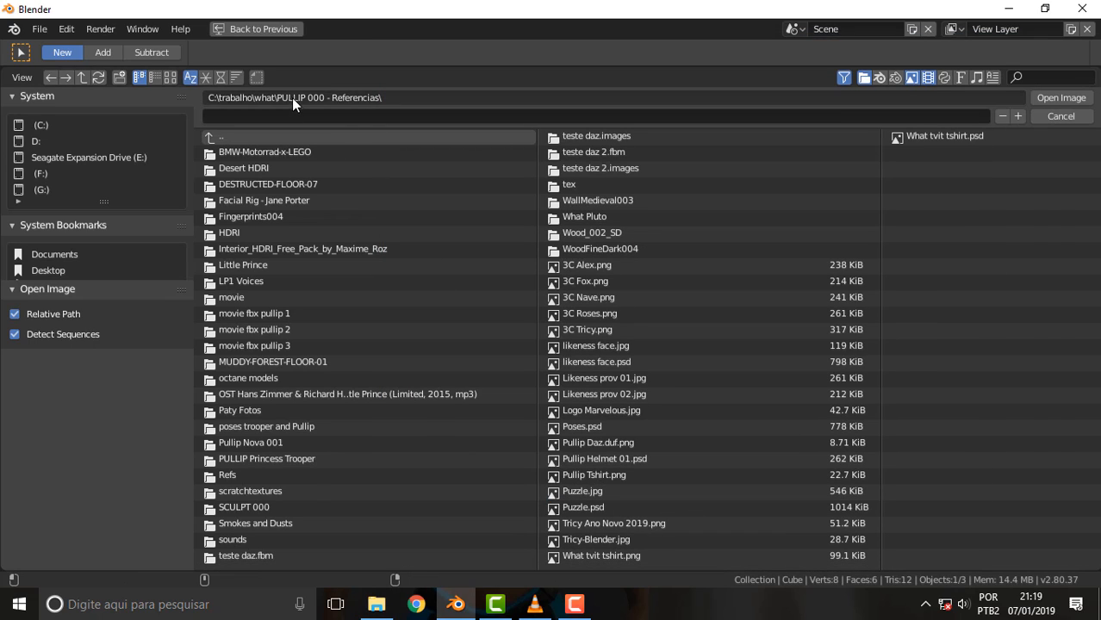
left_click(83, 77)
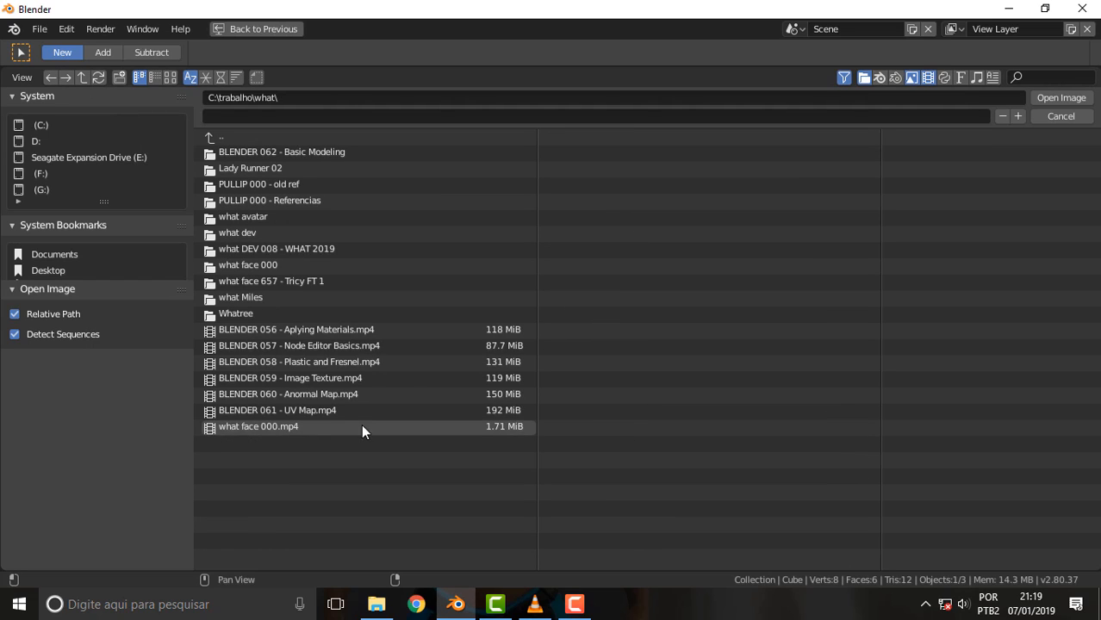
- Load monstro ref 003.png from the what dev folder into the UV Editor and reduce the editor's height around the monster views
left_click(246, 233)
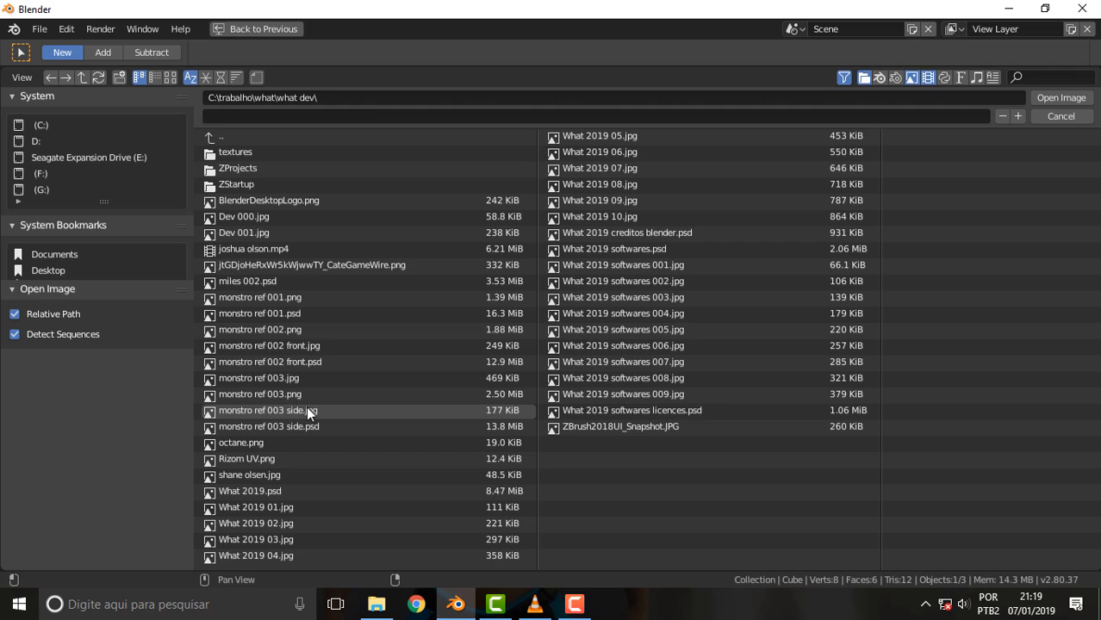
left_click(259, 395)
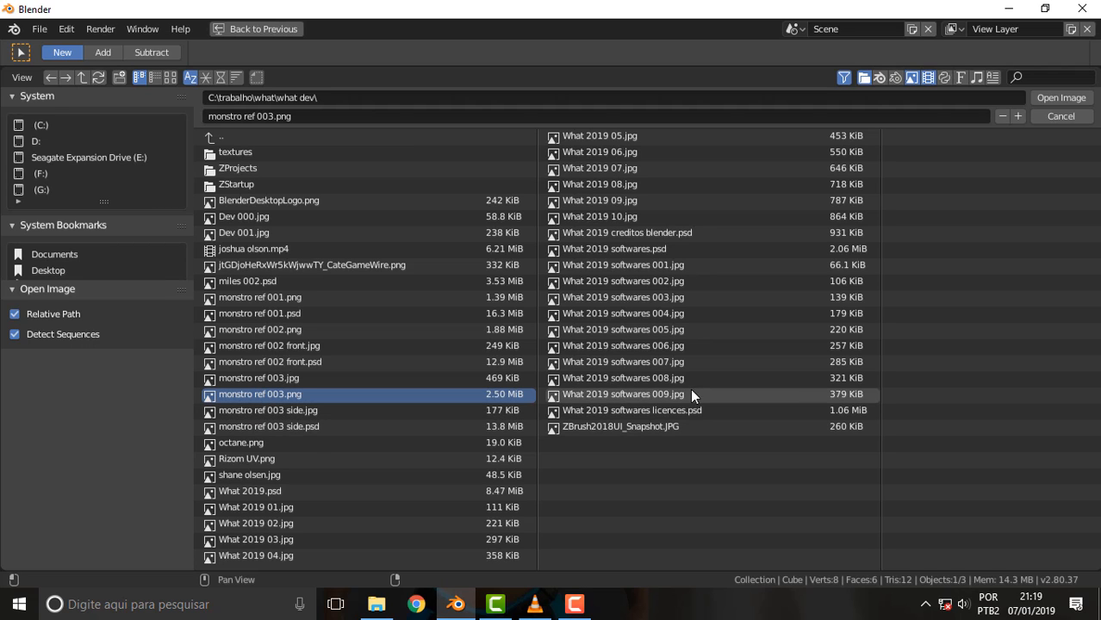
left_click(1052, 99)
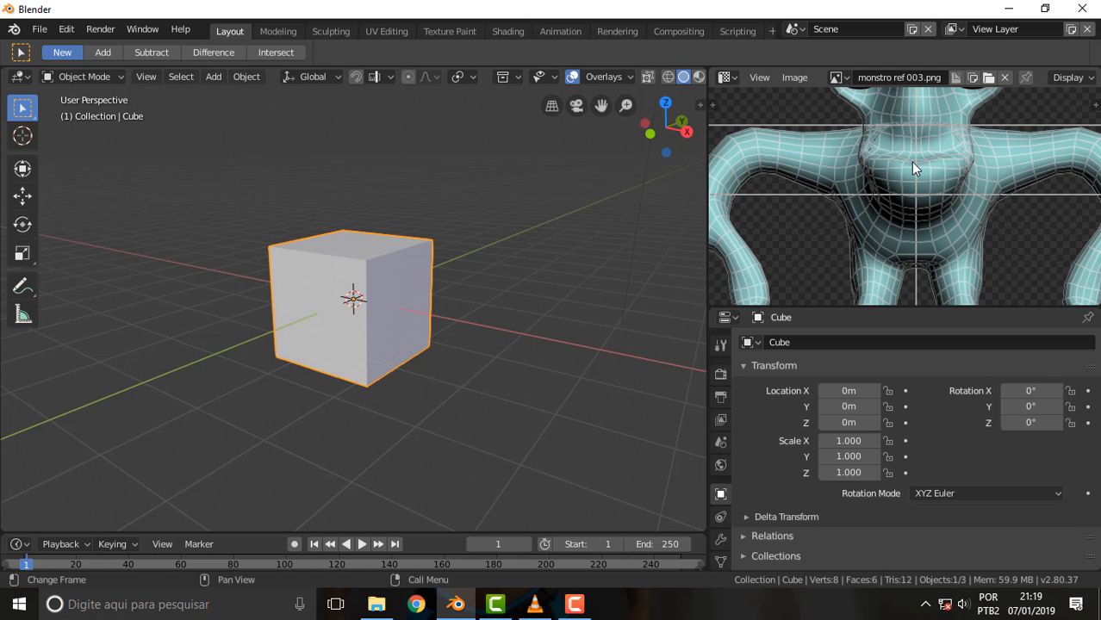
scroll(913, 162, "down", 6)
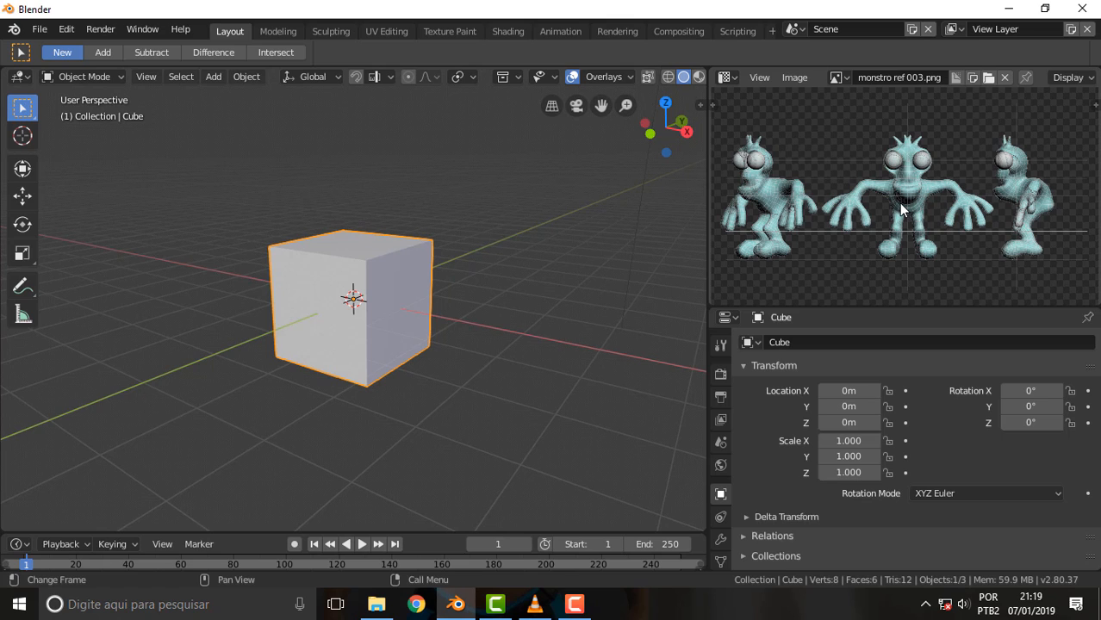
scroll(899, 202, "down", 1)
scroll(898, 205, "up", 1)
left_click_drag(915, 307, 912, 251)
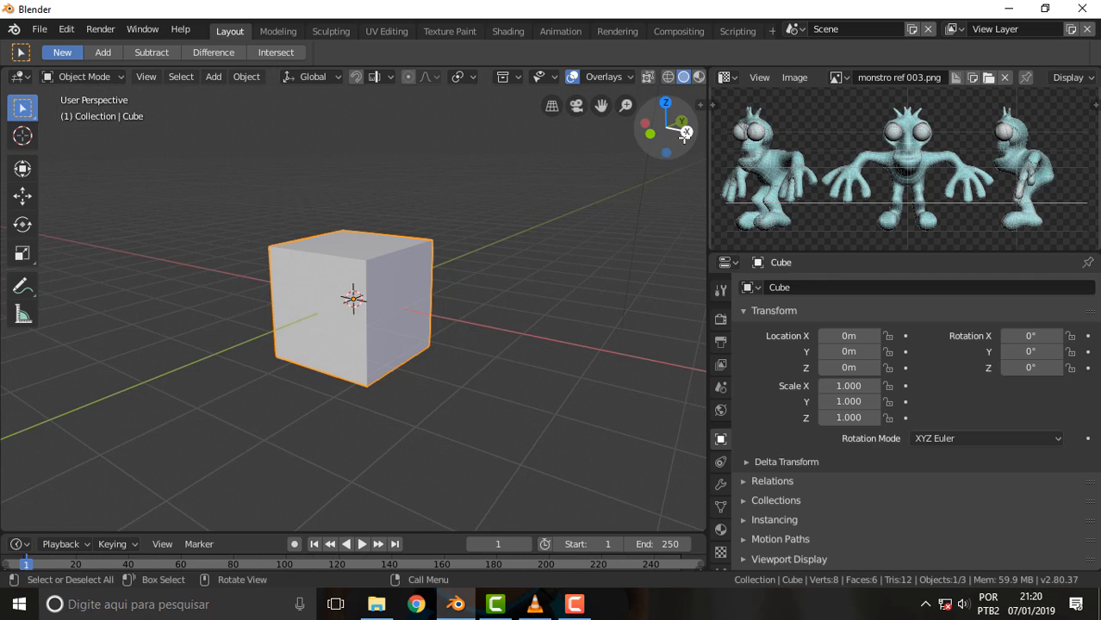
- Deselect the cube and set the 3D viewport to the front orthographic view
left_click(580, 345)
key("KP_1")
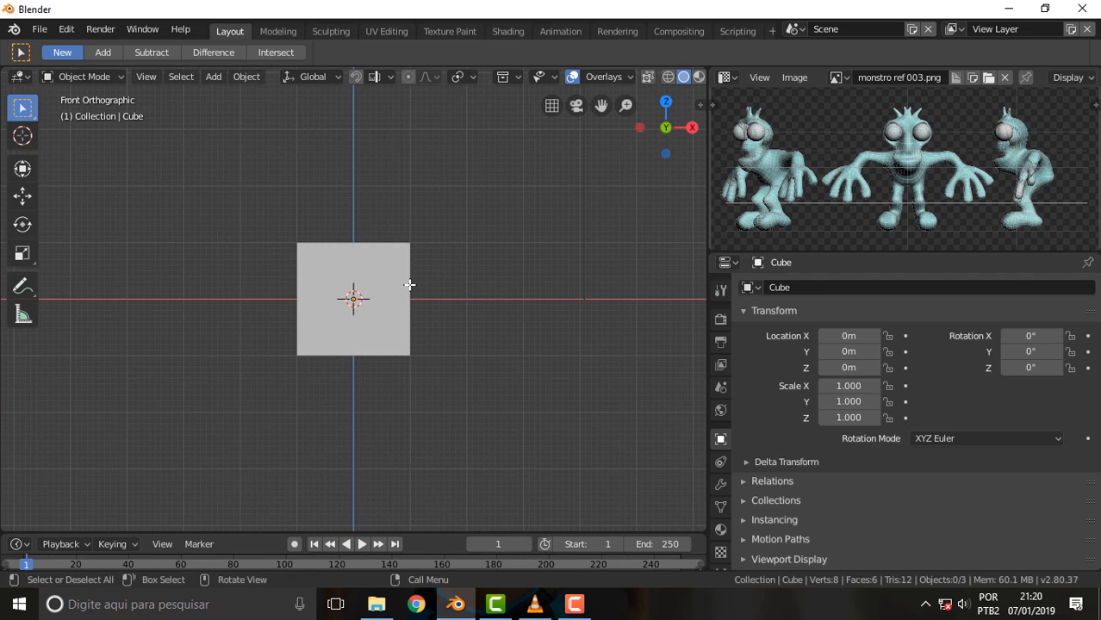
- Place monstro ref 002 front.jpg from the what dev folder into the front view of the Blender scene as a reference image
left_click(381, 604)
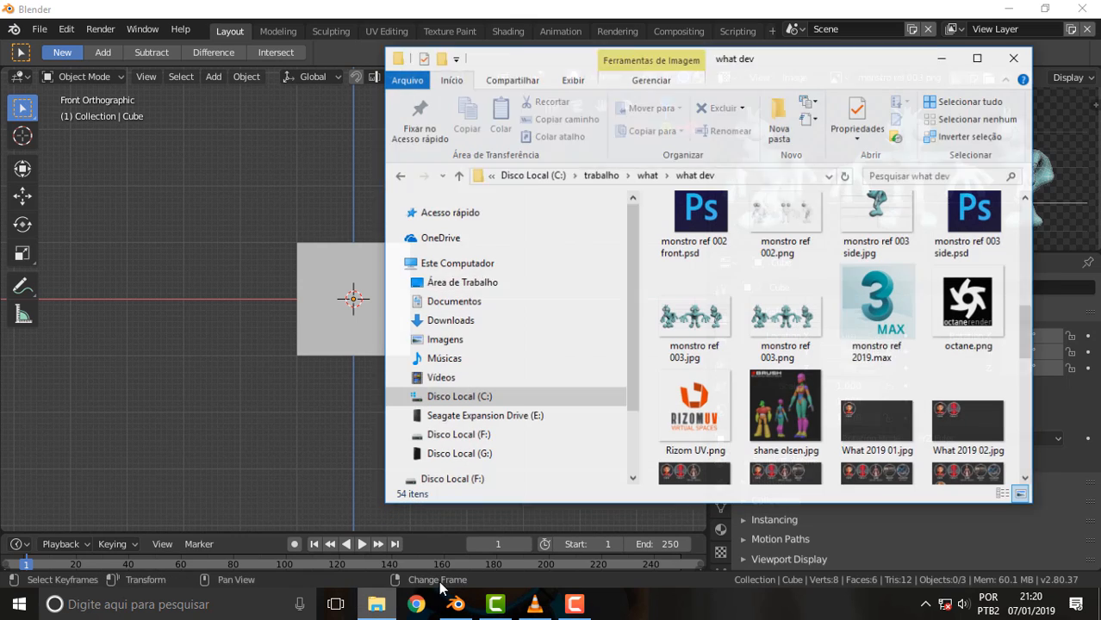
scroll(1032, 335, "up", 3)
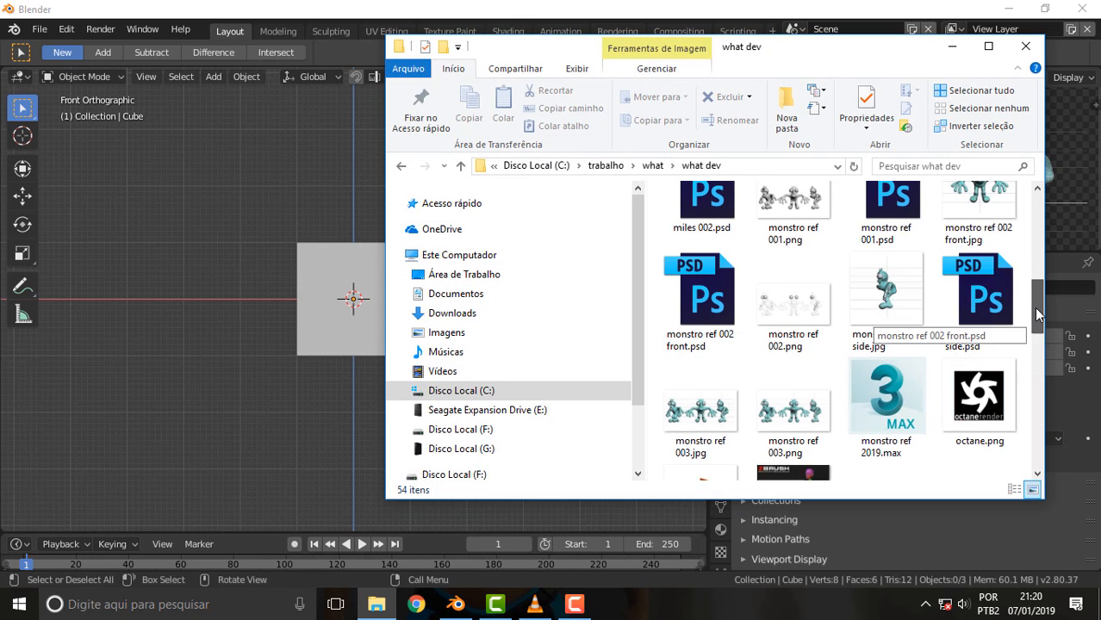
left_click_drag(980, 274, 236, 250)
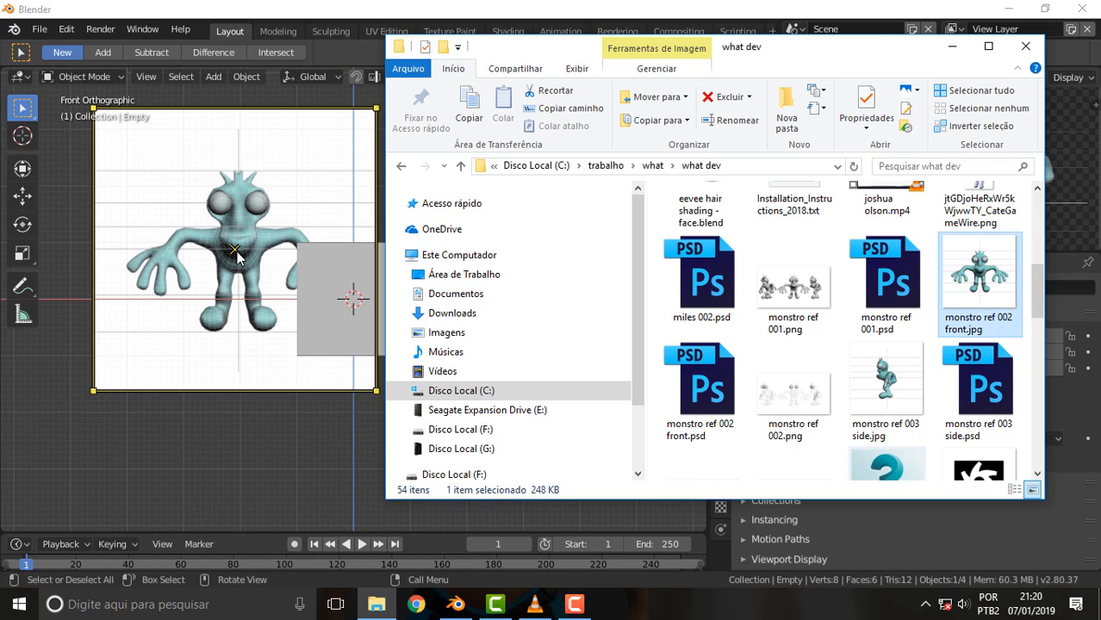
left_click(323, 10)
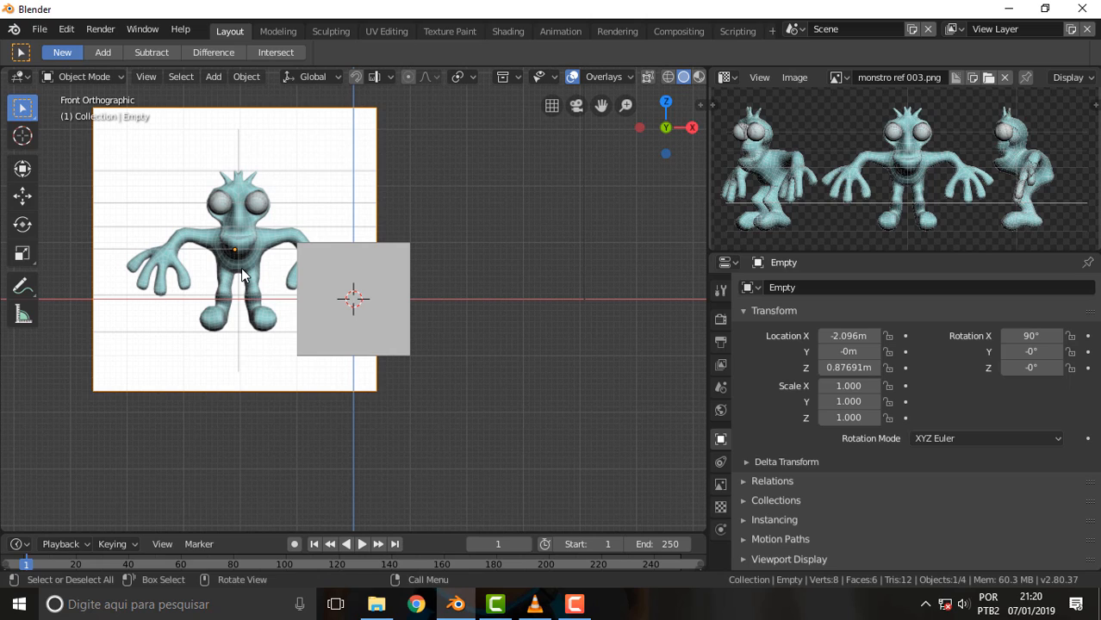
- Set the front reference image's X and Z location to 0 m
left_click(862, 336)
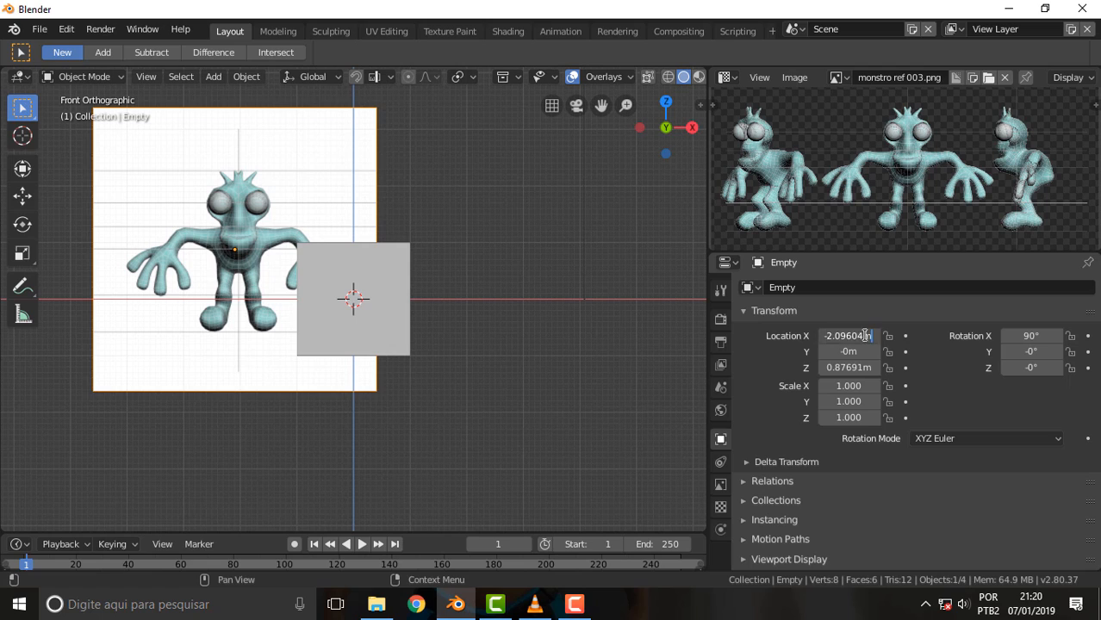
type("0")
key("Return")
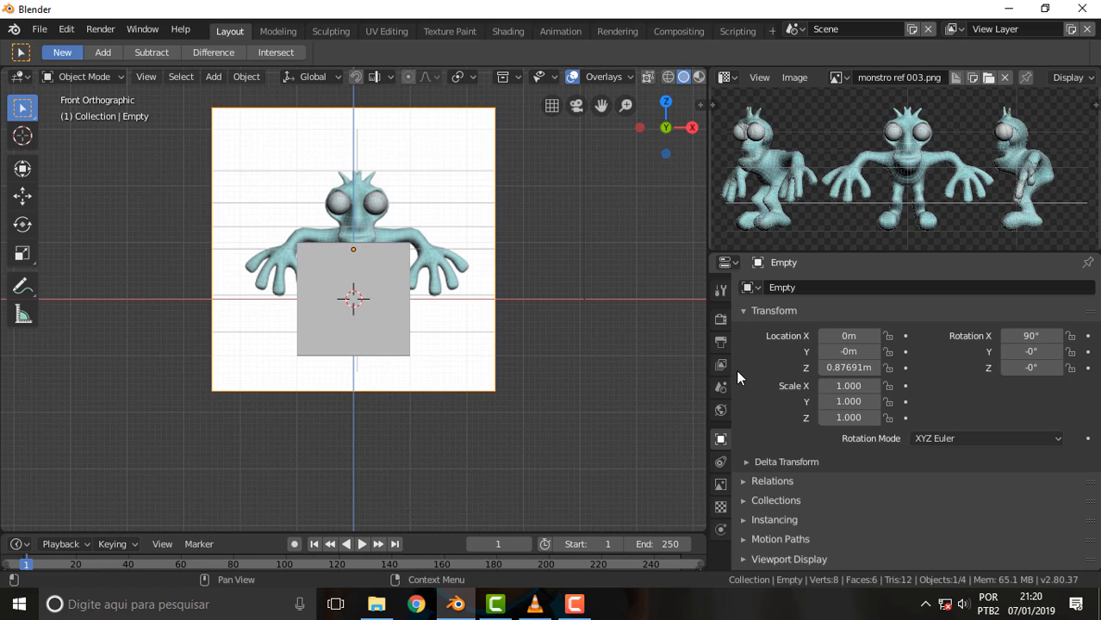
left_click(864, 367)
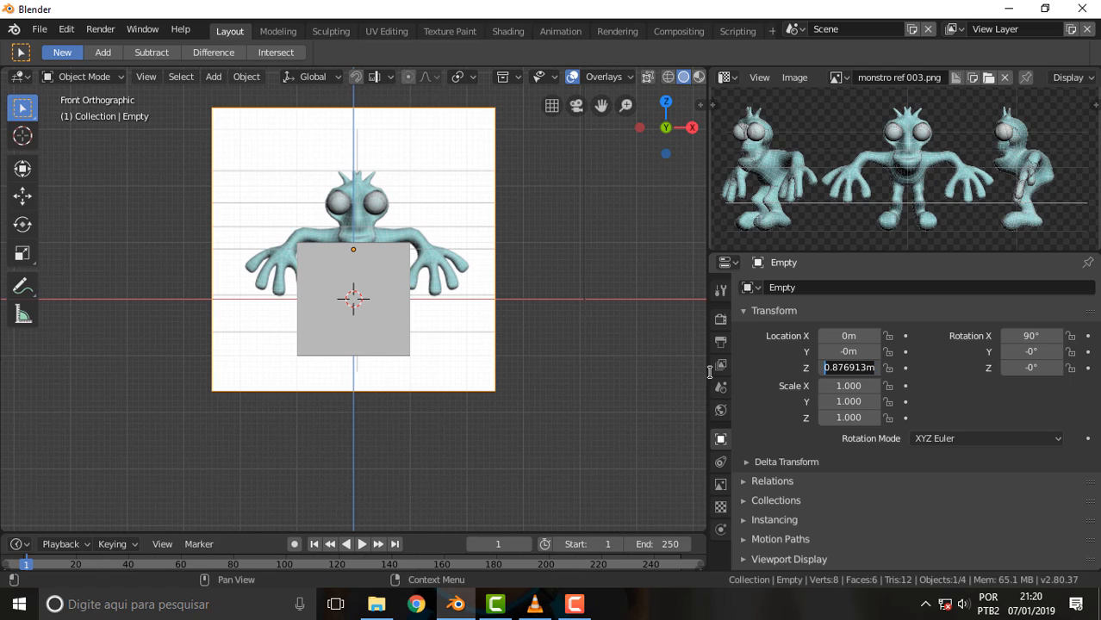
type("0")
key("Return")
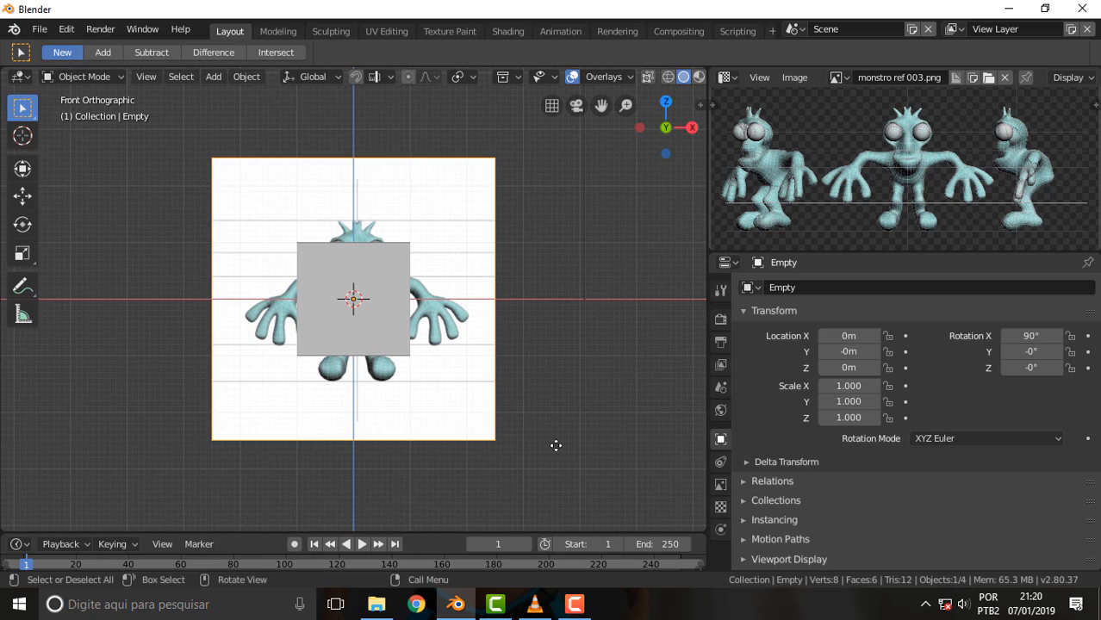
- Delete the default cube covering the front reference image
left_click(383, 270)
key("Delete")
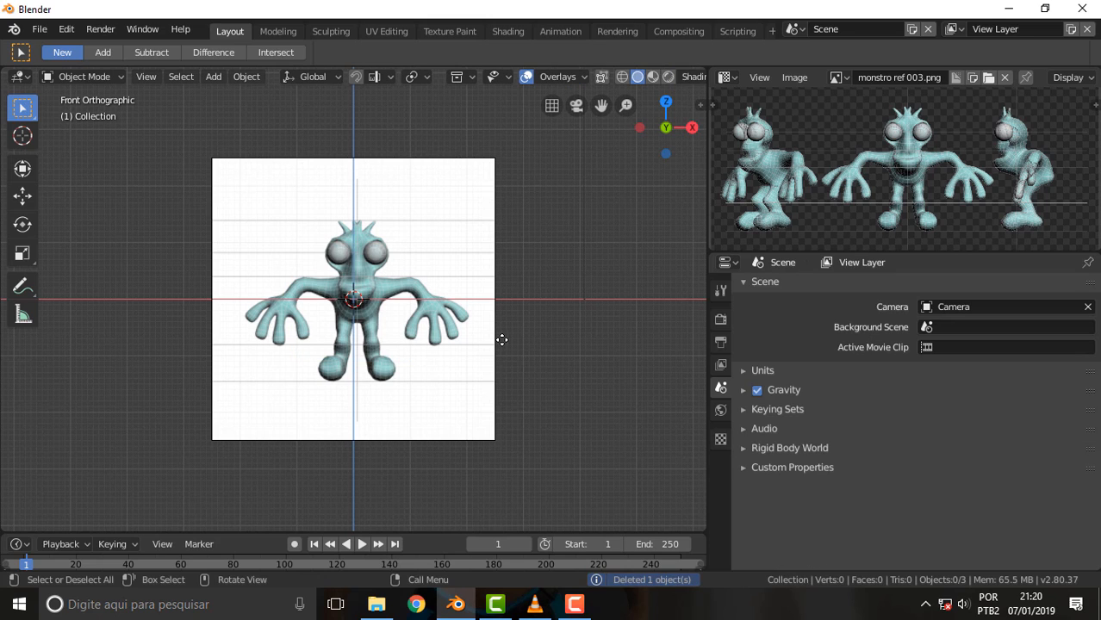
scroll(400, 294, "up", 3)
scroll(399, 294, "down", 1)
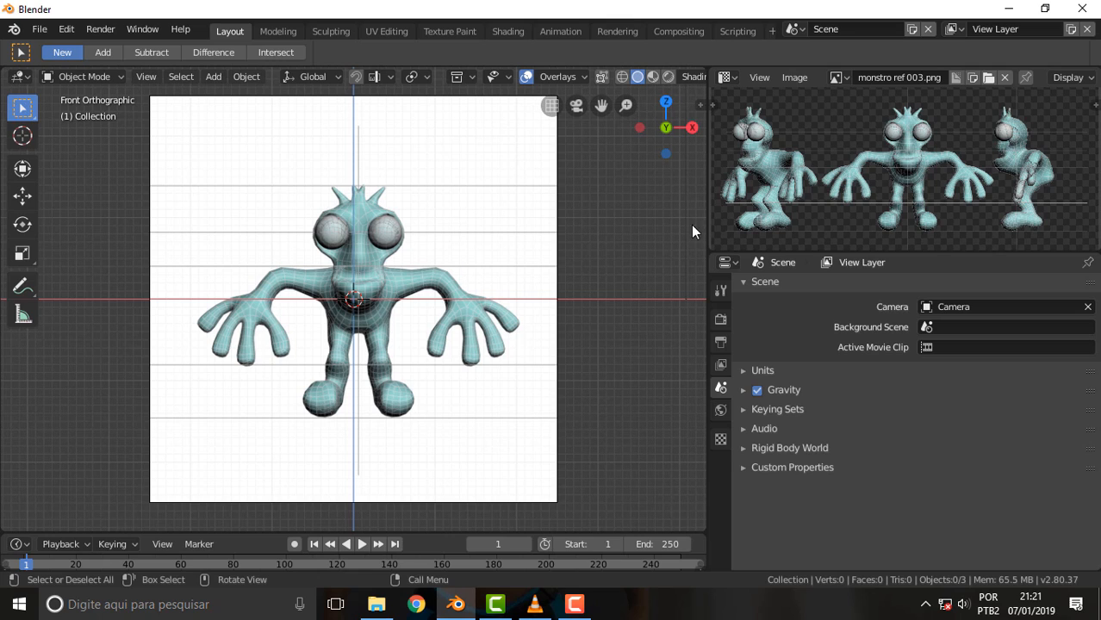
- Place monstro ref 003 side.jpg from the what dev folder into the right orthographic view as a second reference image
left_click(692, 127)
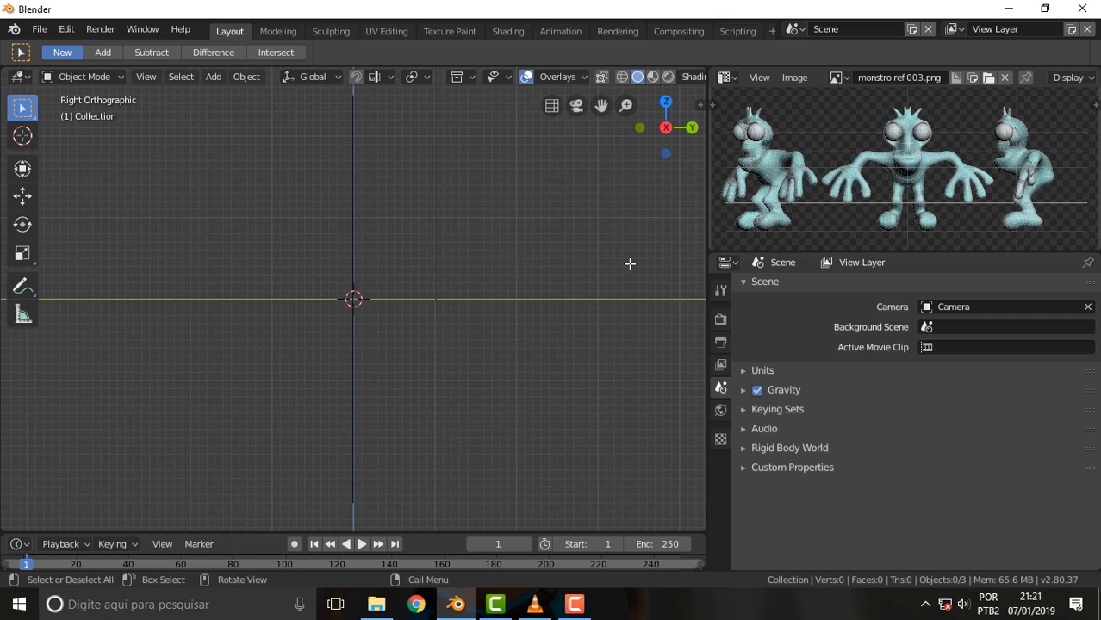
left_click(376, 604)
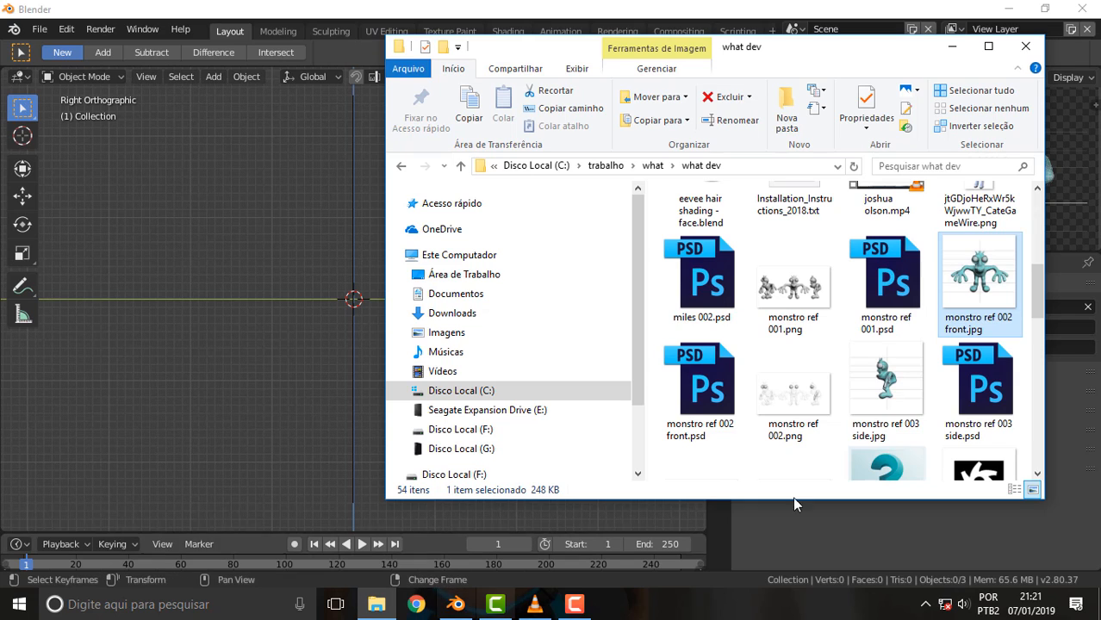
left_click_drag(886, 379, 225, 256)
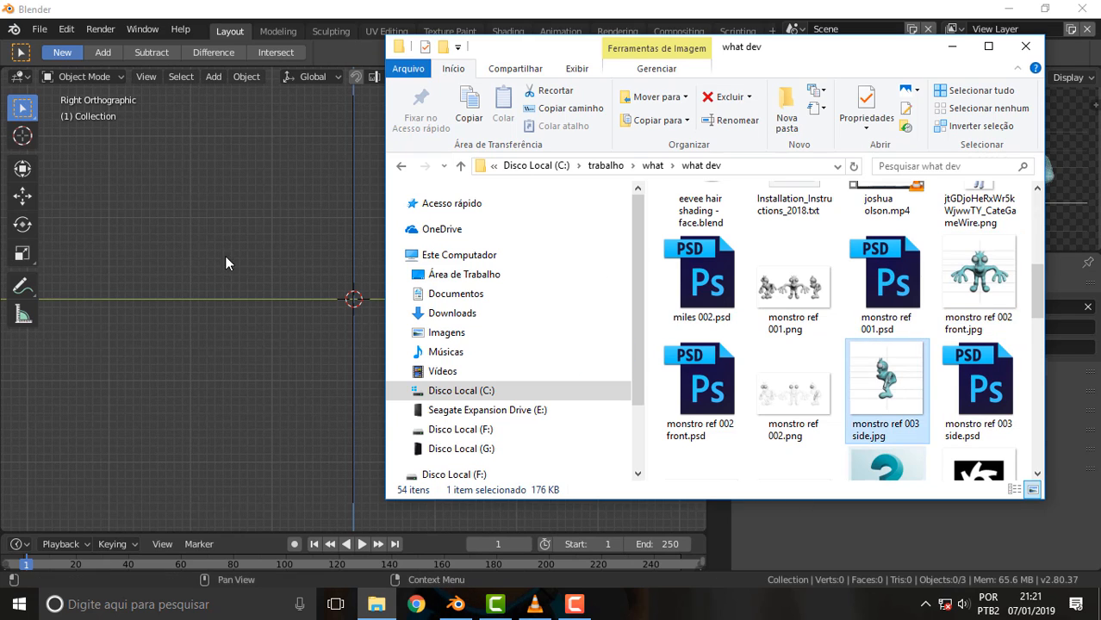
left_click(314, 190)
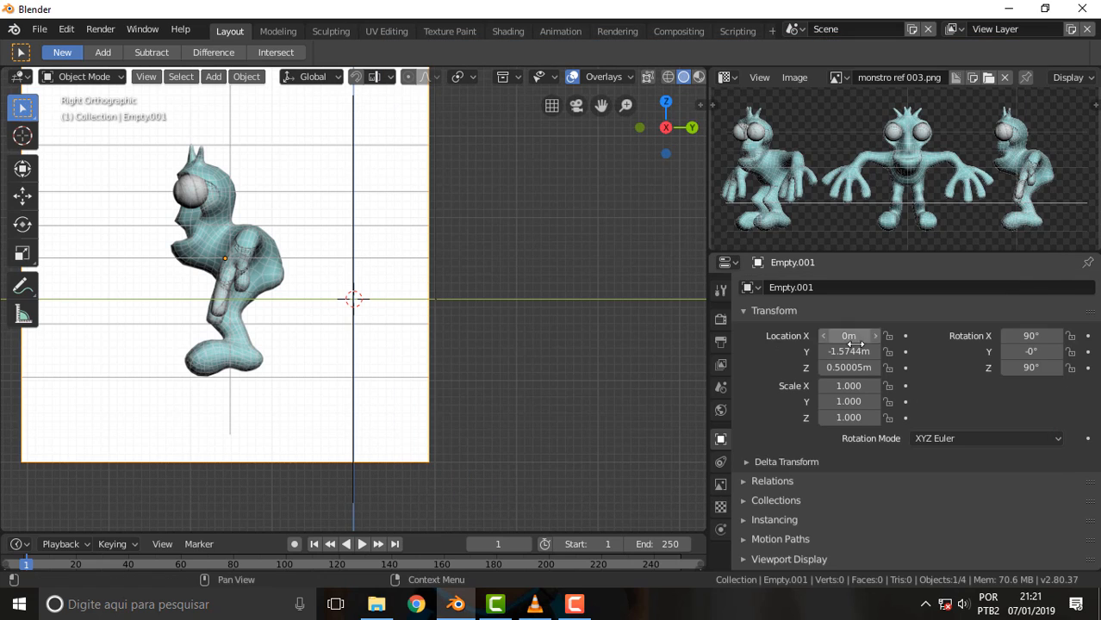
- Set the side reference image's Y and Z location to 0 m
left_click(848, 351)
type("0")
key("Return")
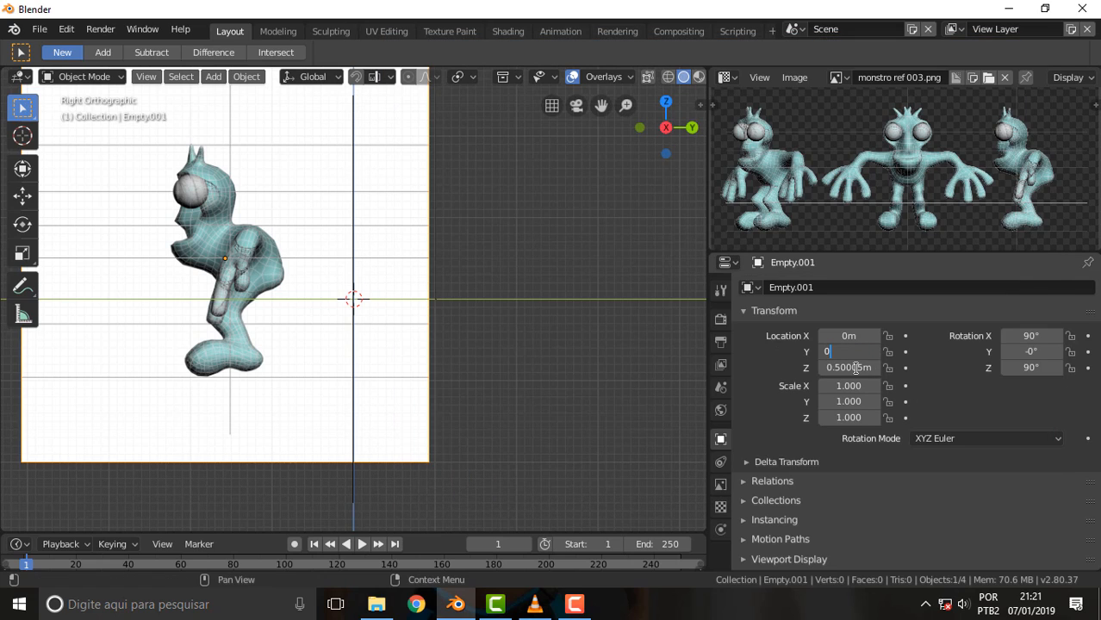
left_click_drag(879, 370, 840, 369)
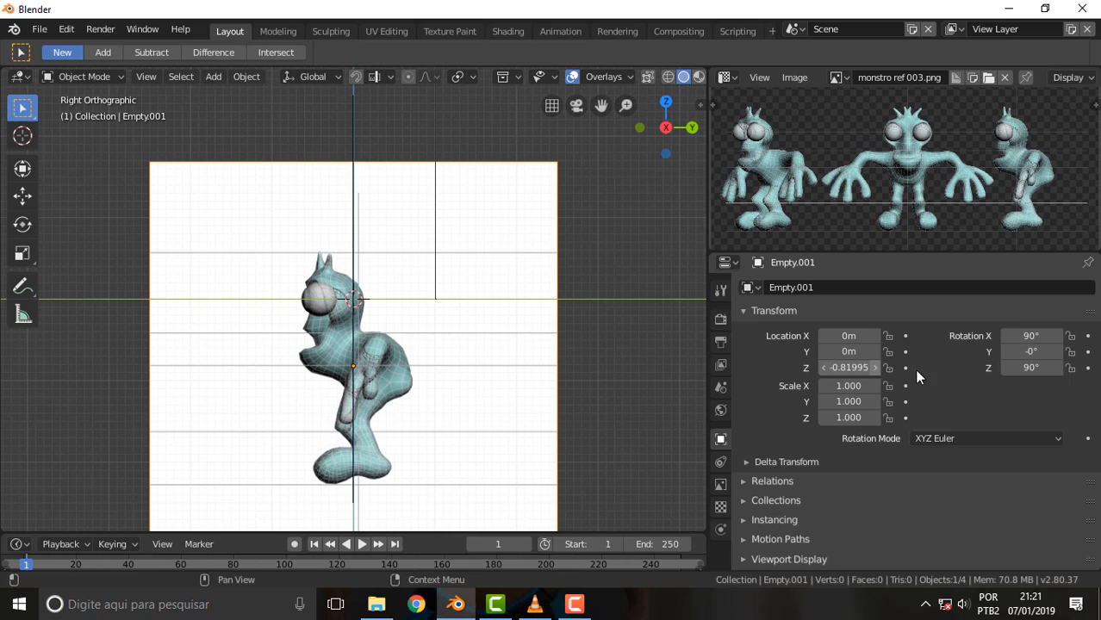
left_click(865, 367)
type("0")
key("Return")
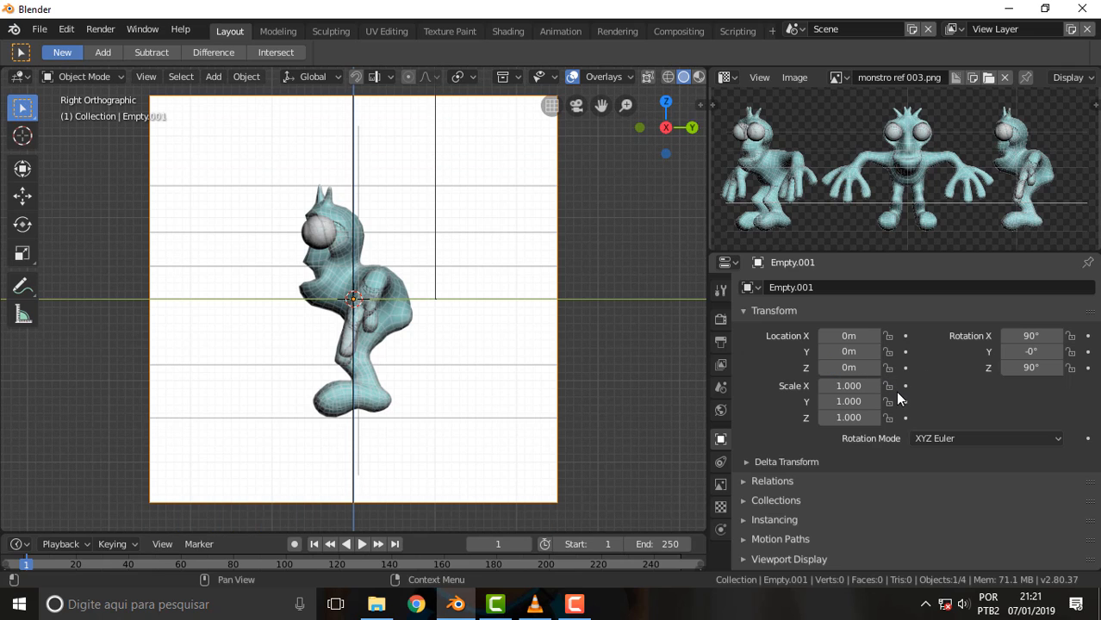
- Shift the front reference image to X location -0.06 m in the front view to center the monster on the vertical axis
left_click_drag(665, 128, 798, 138)
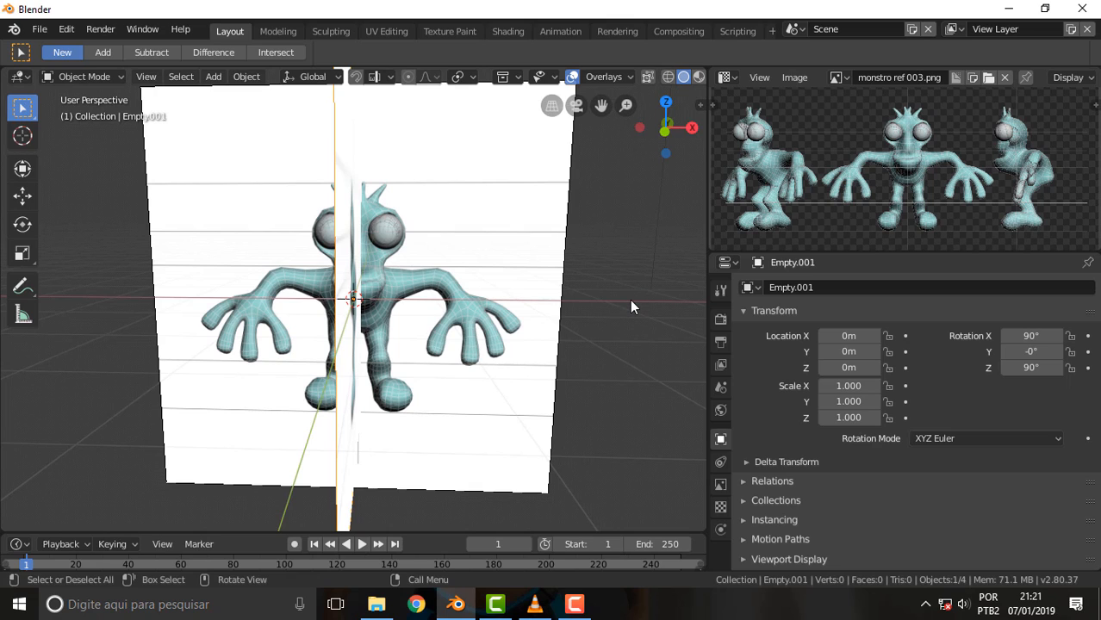
key("KP_1")
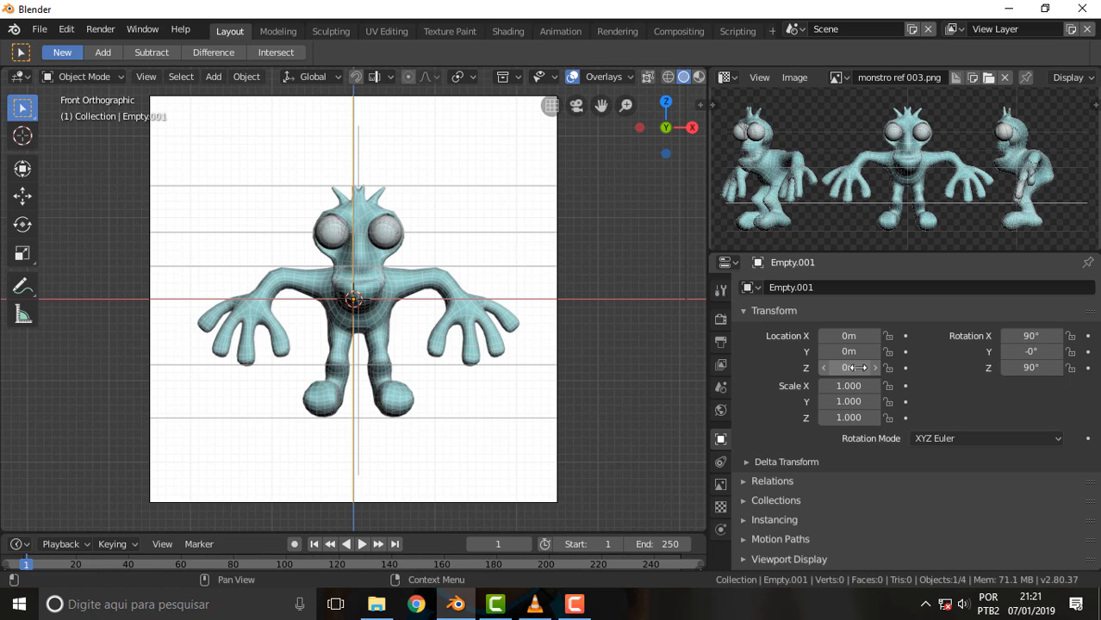
mouse_move(848, 336)
left_mouse_down()
mouse_move(831, 336)
mouse_move(849, 336)
left_mouse_up()
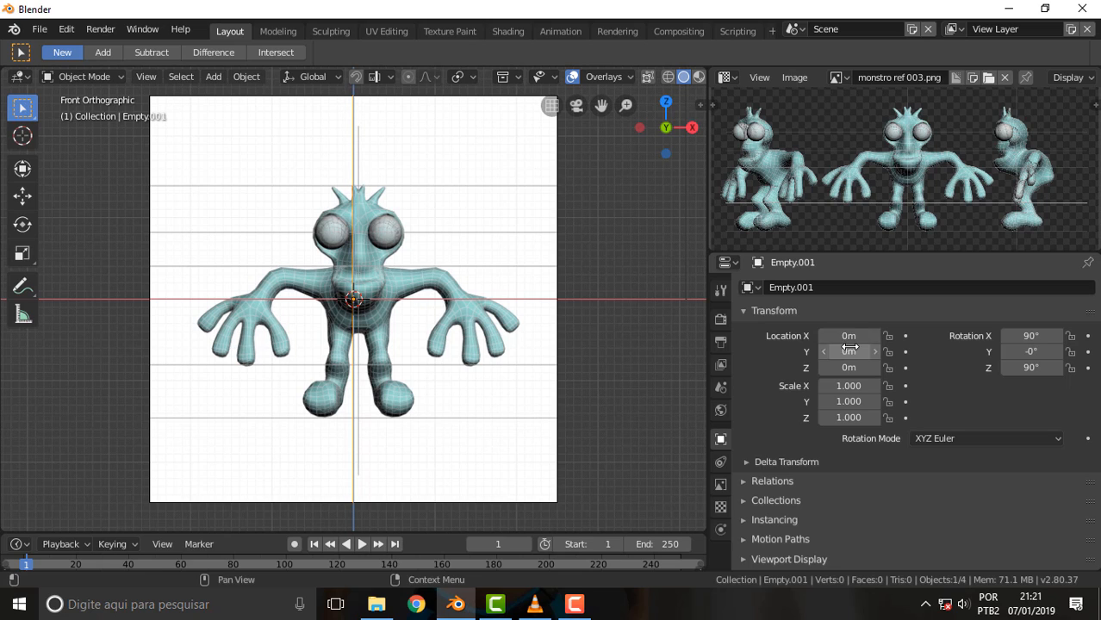
left_click(550, 230)
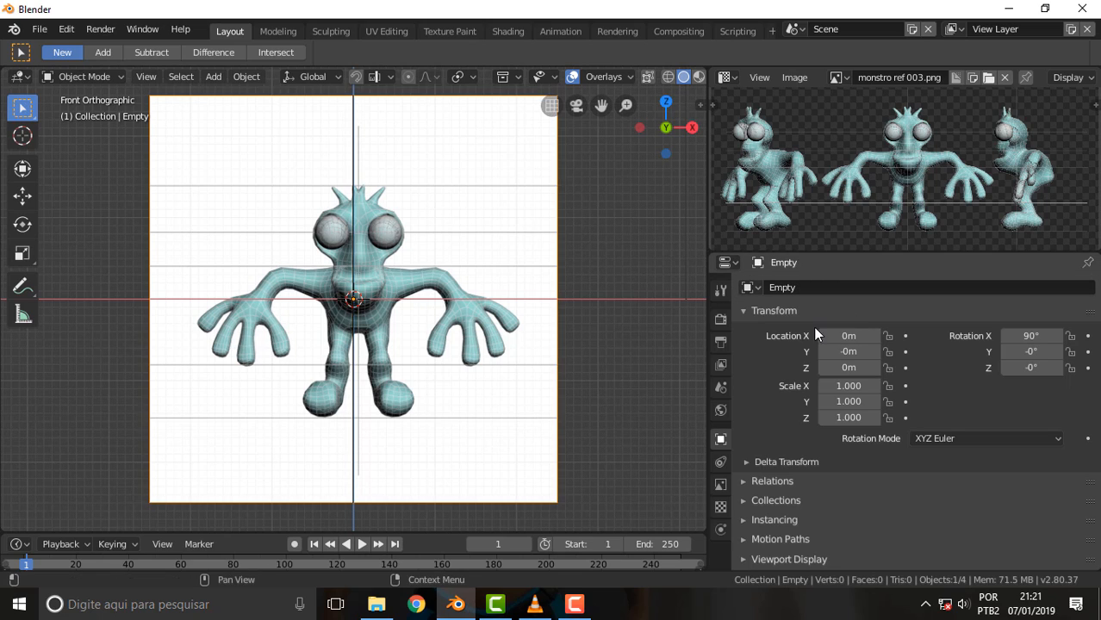
left_click_drag(848, 336, 841, 336)
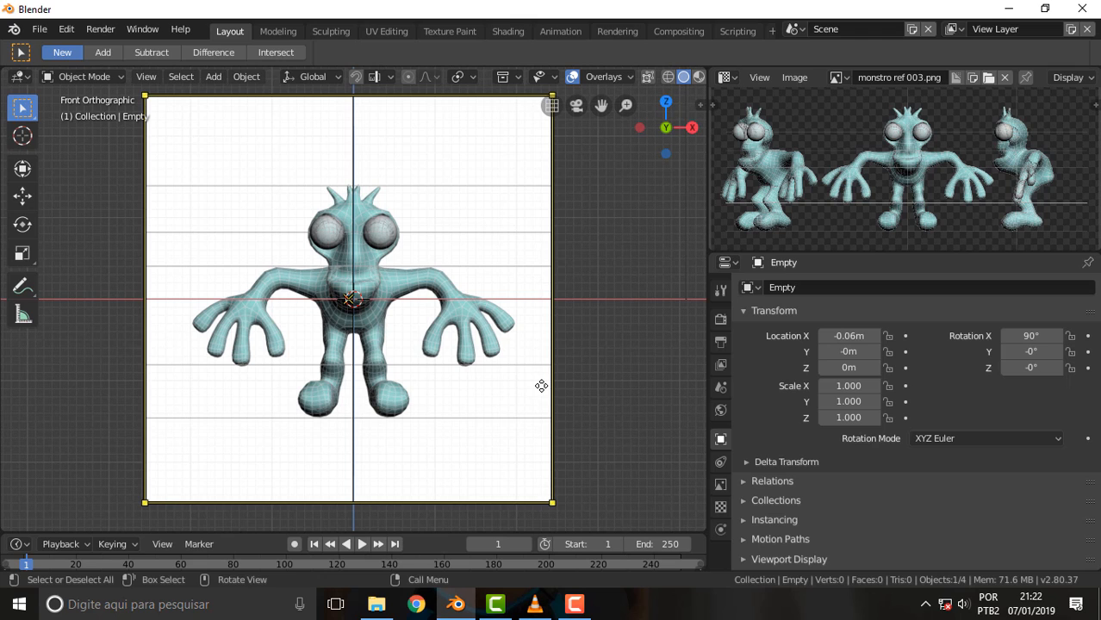
- Add a cylinder mesh with 8 vertices at the origin in the front orthographic view
scroll(435, 267, "up", 2)
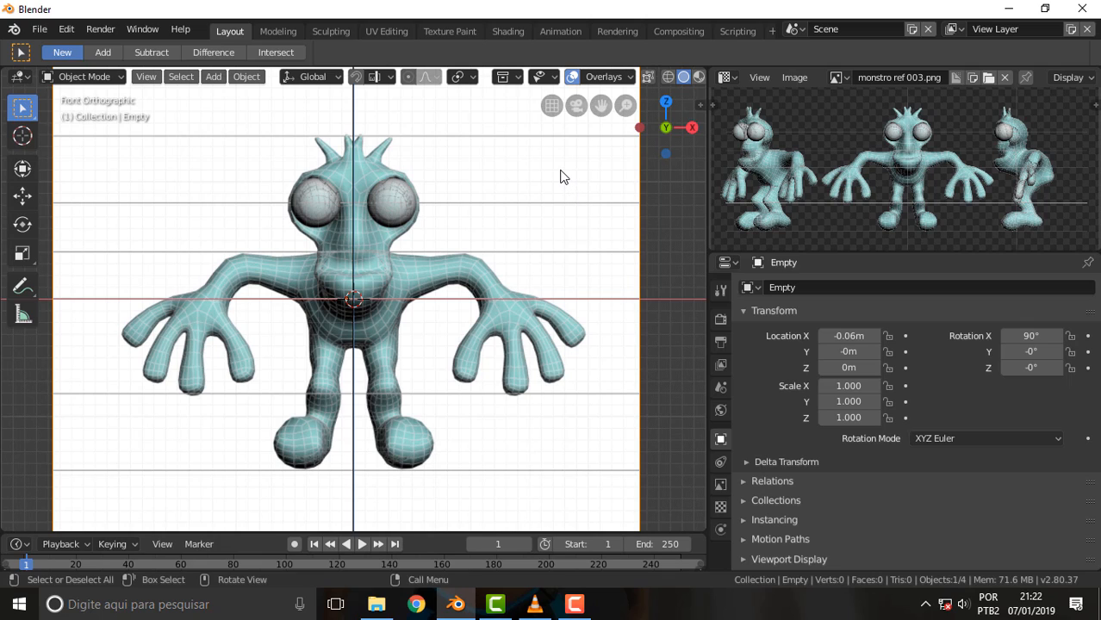
middle_click_drag(558, 175, 532, 286)
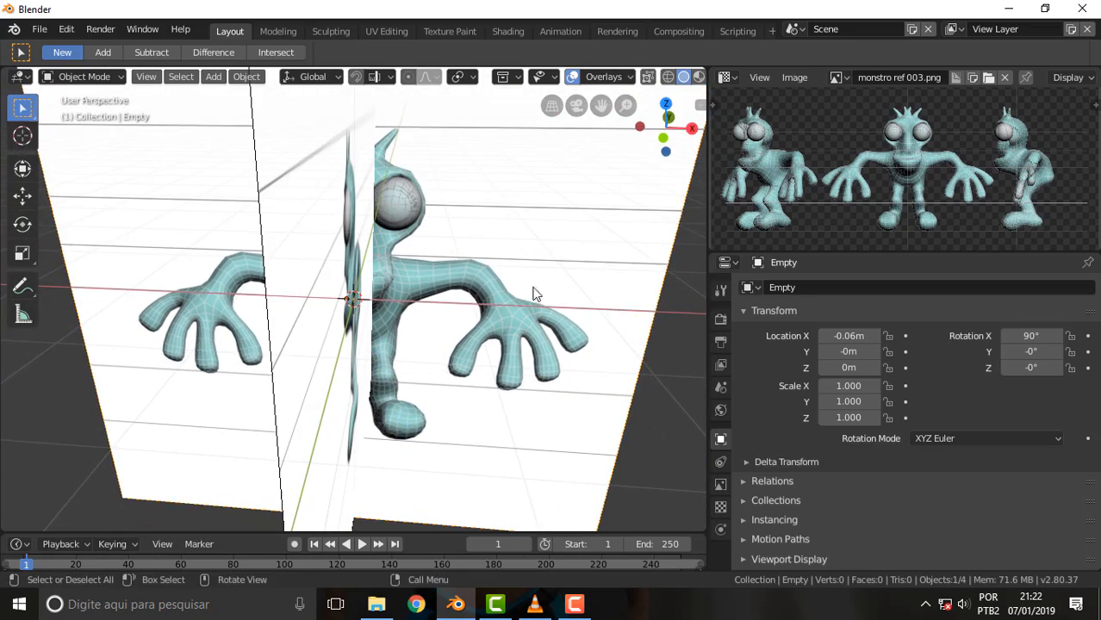
key("KP_1")
left_click(626, 380)
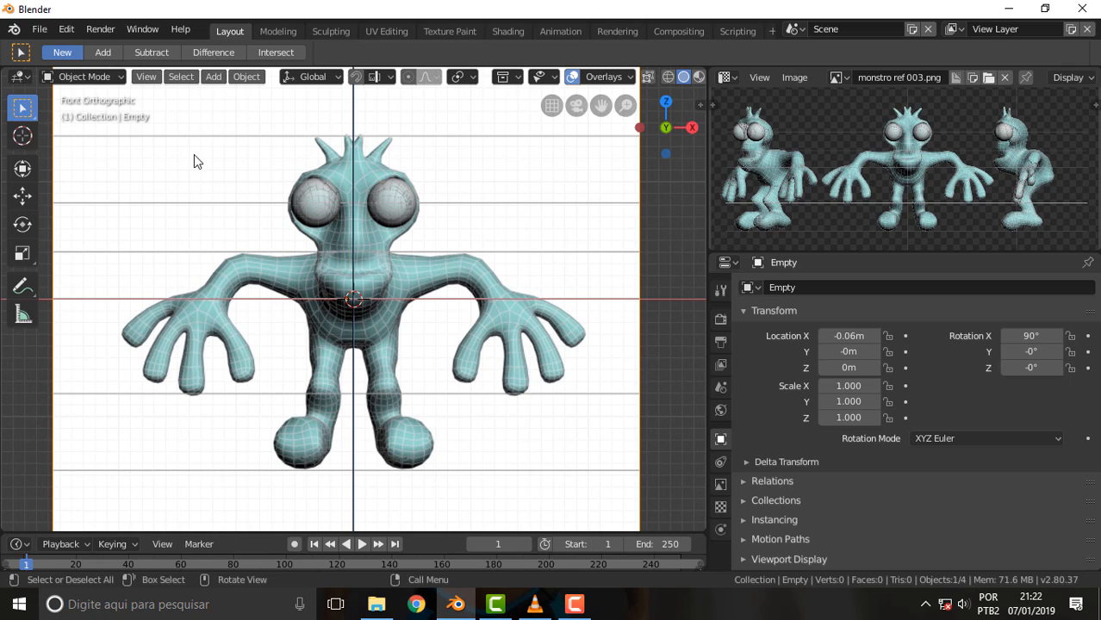
key("shift+a")
mouse_move(194, 154)
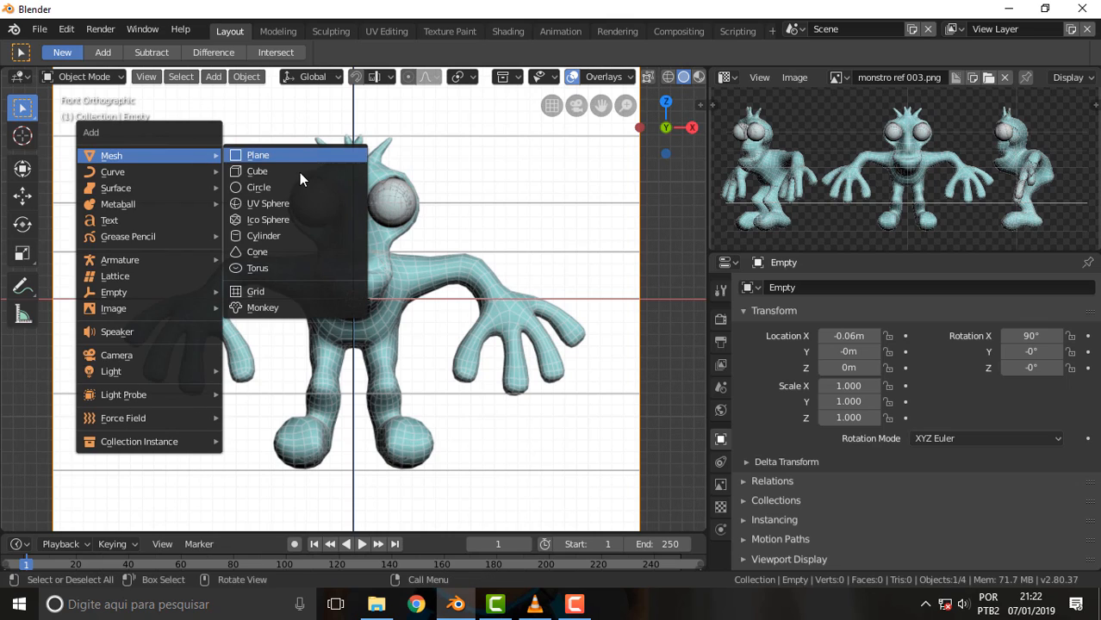
left_click(297, 236)
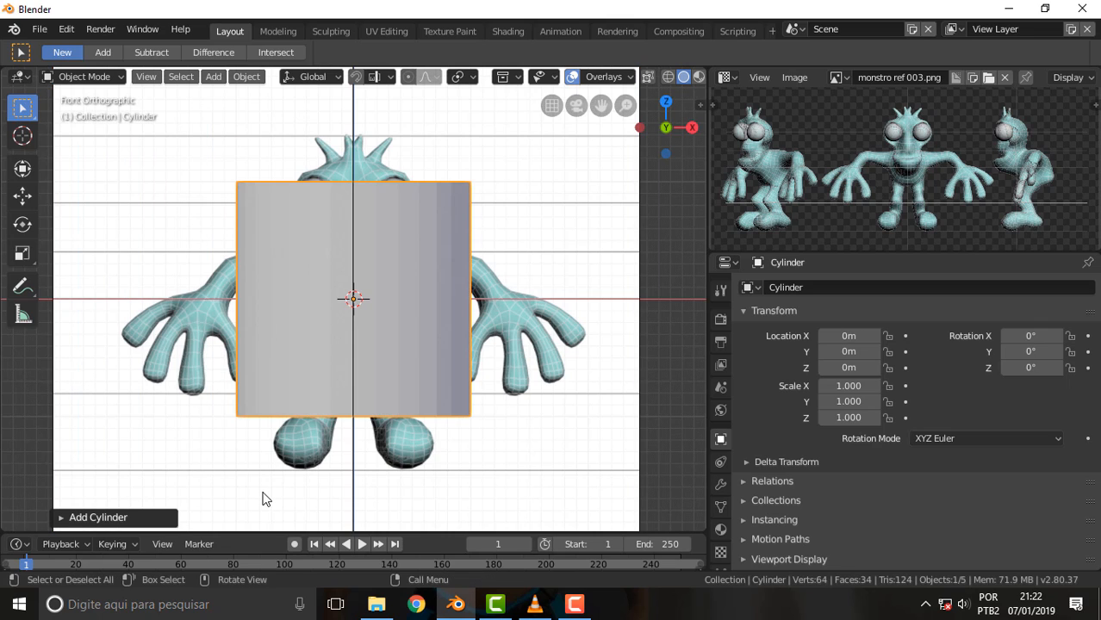
left_click(57, 517)
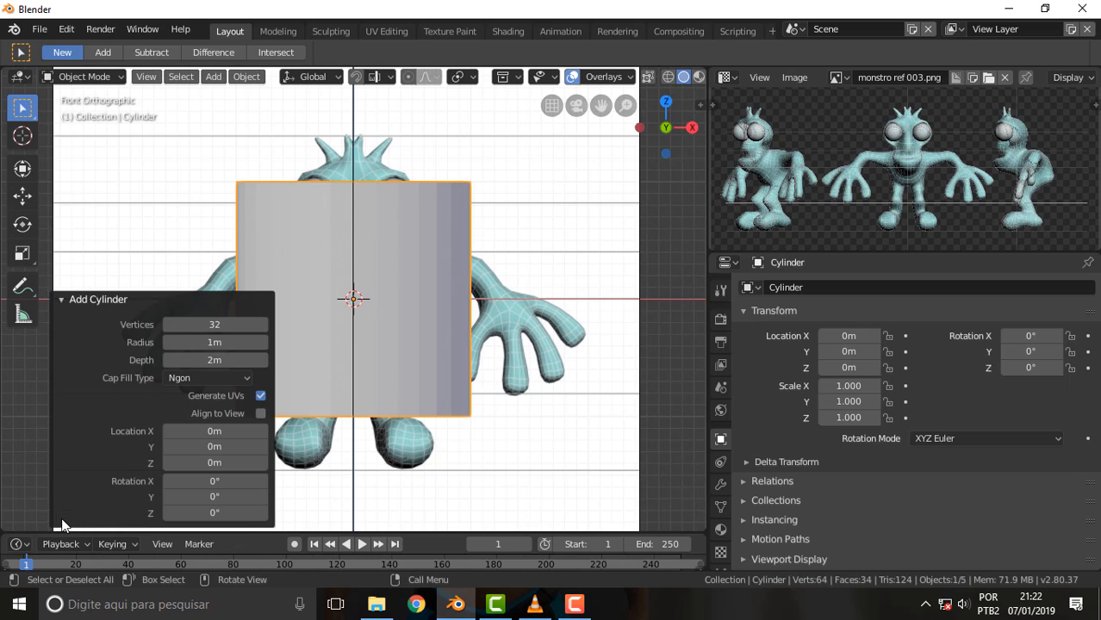
left_click(215, 325)
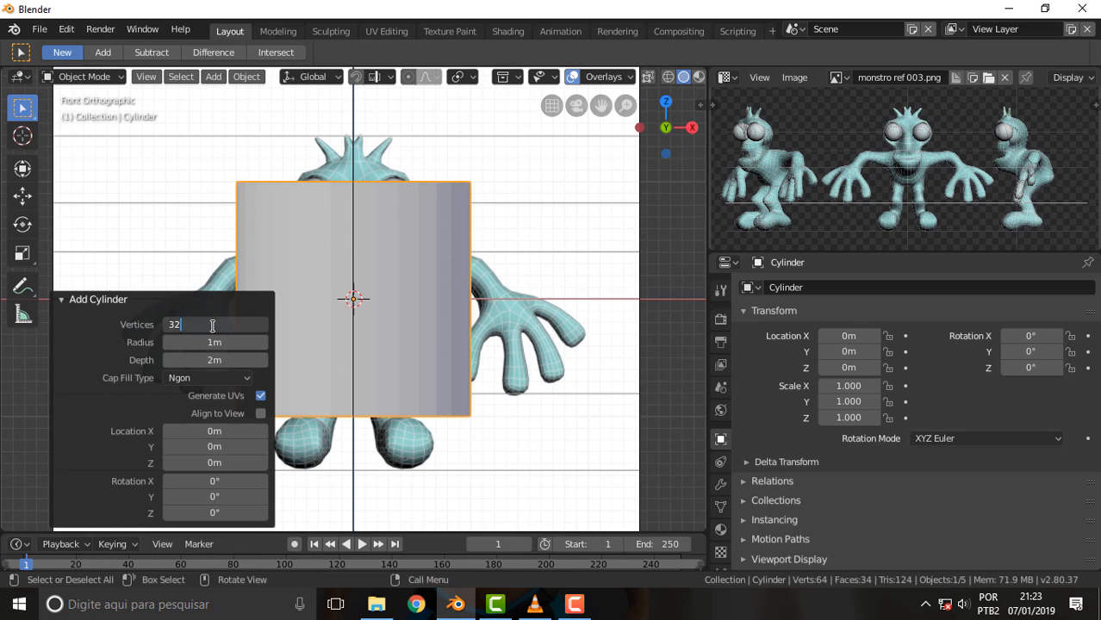
type("8")
key("Return")
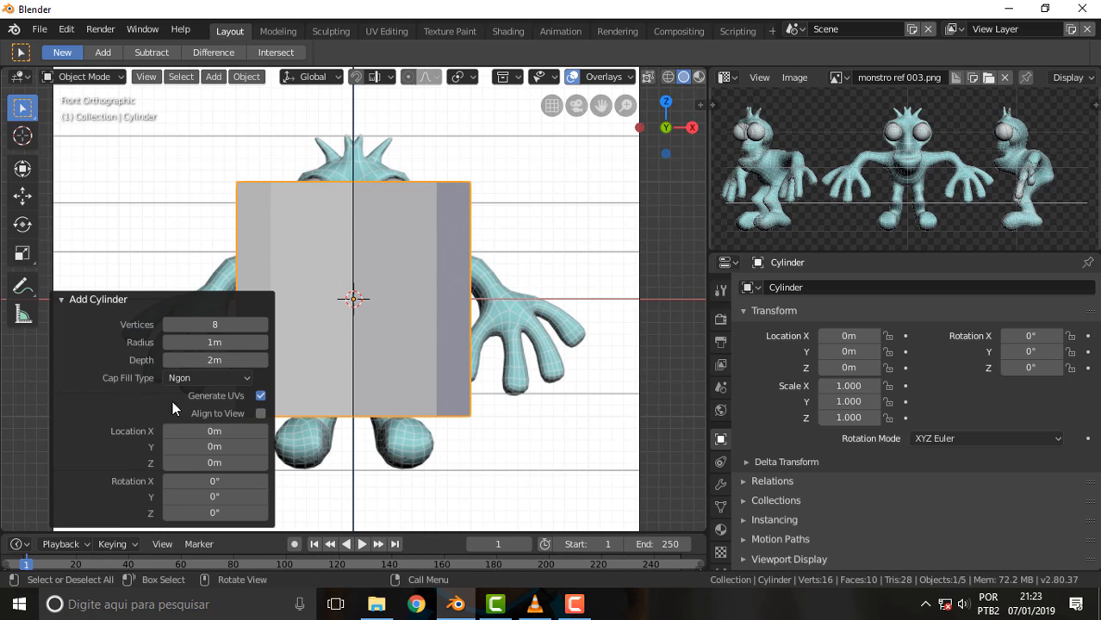
left_click(290, 239)
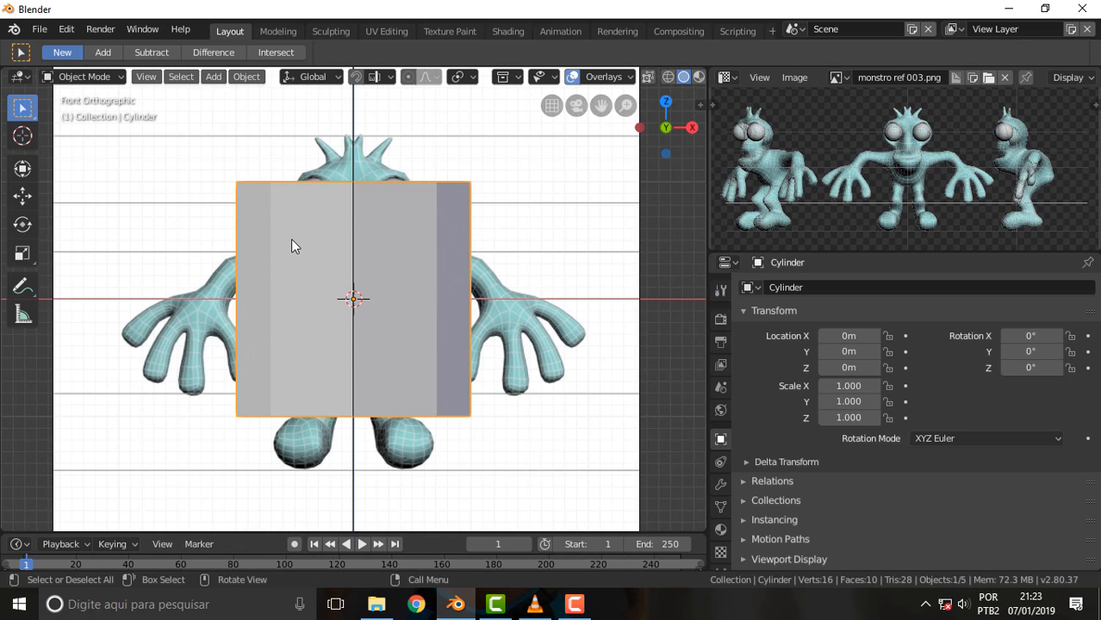
- Switch the 3D viewport to wireframe shading and put the cylinder into Edit Mode
key("z")
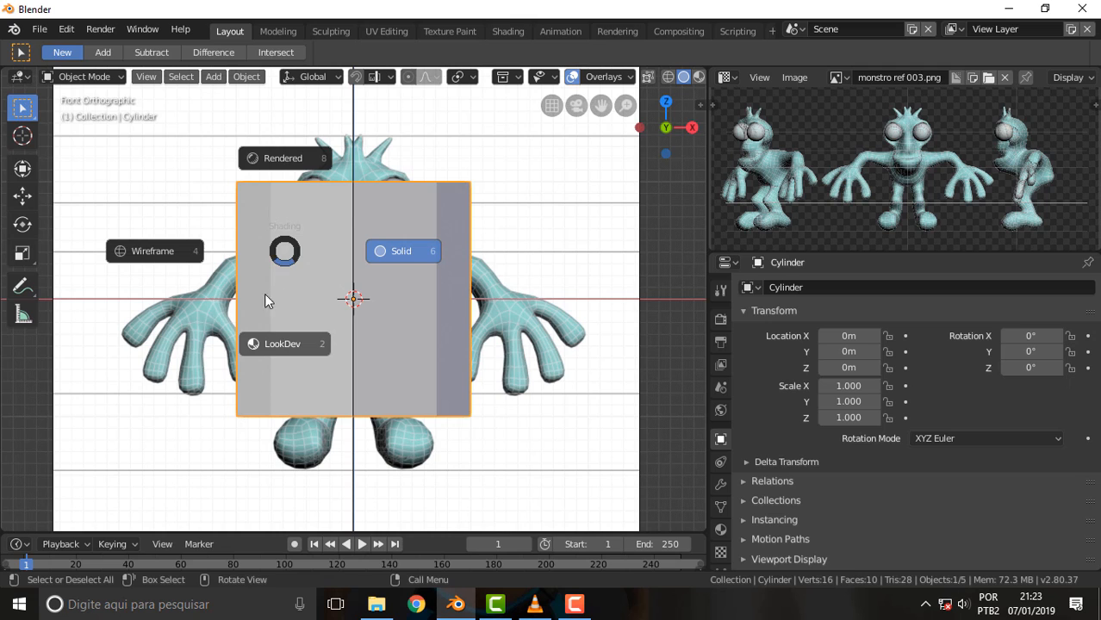
left_click(165, 256)
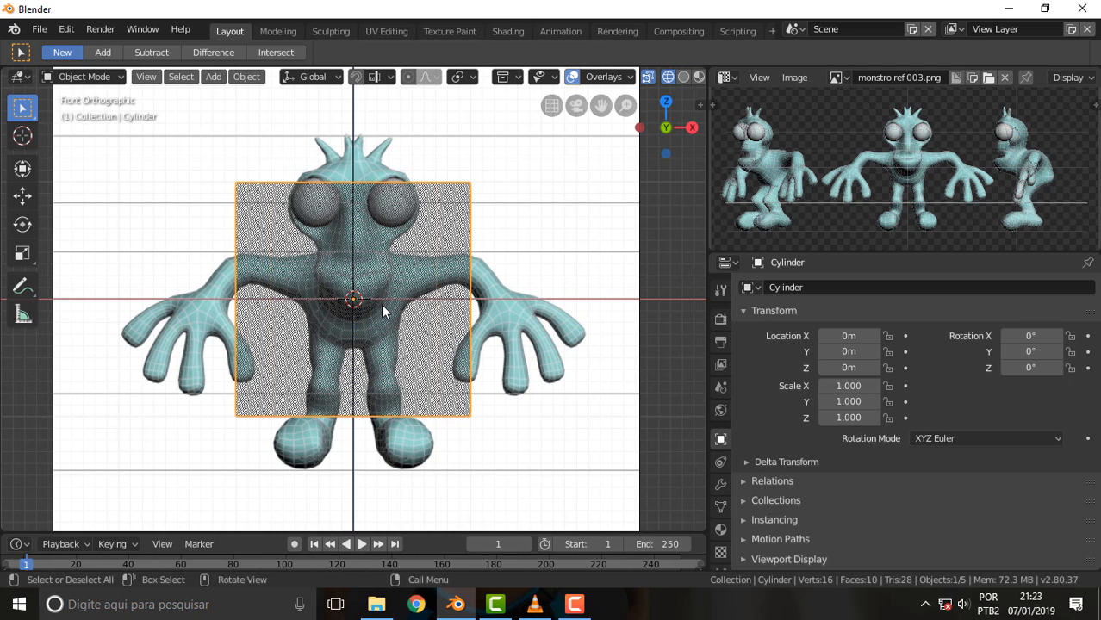
scroll(381, 303, "down", 2)
scroll(380, 304, "up", 2)
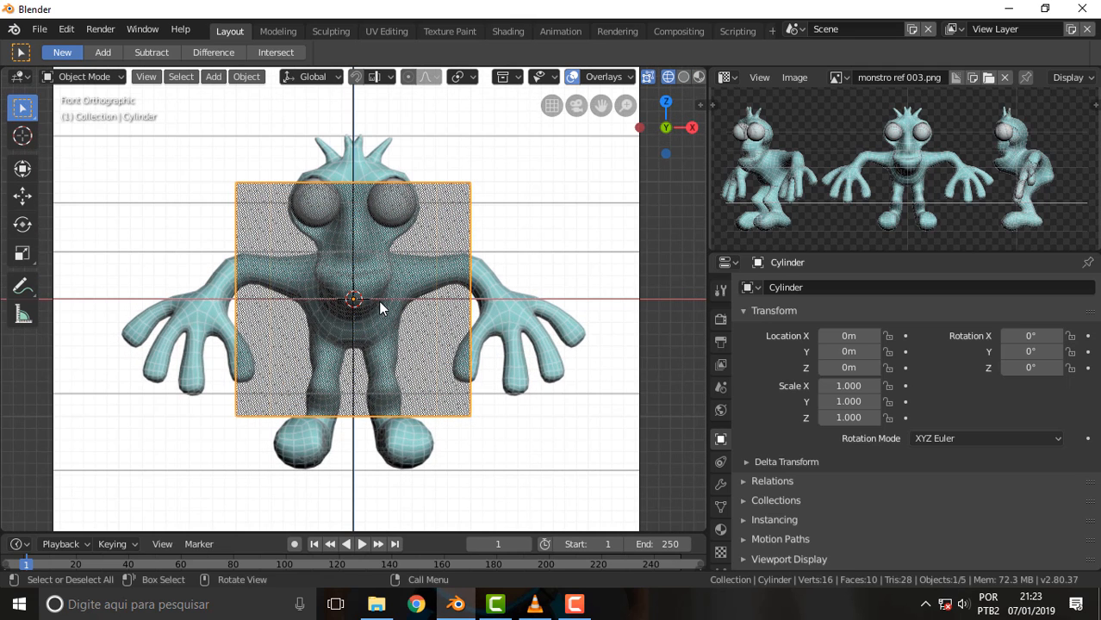
left_click(79, 75)
left_click(101, 116)
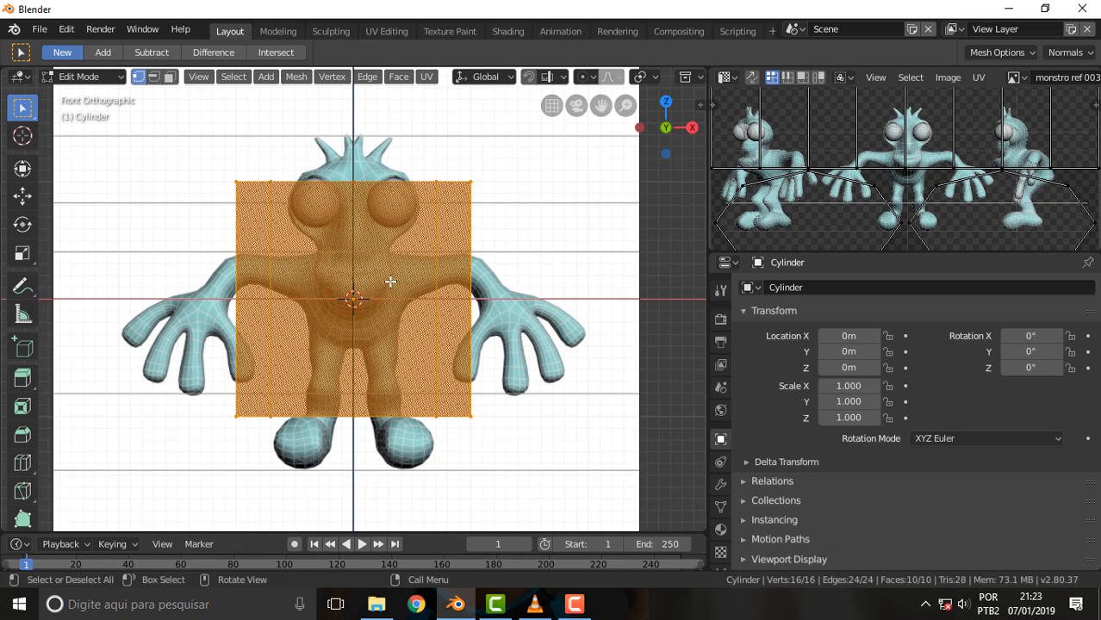
- Scale the whole cylinder mesh uniformly to about 0.391 to match the torso width, and clear the selection
key("s")
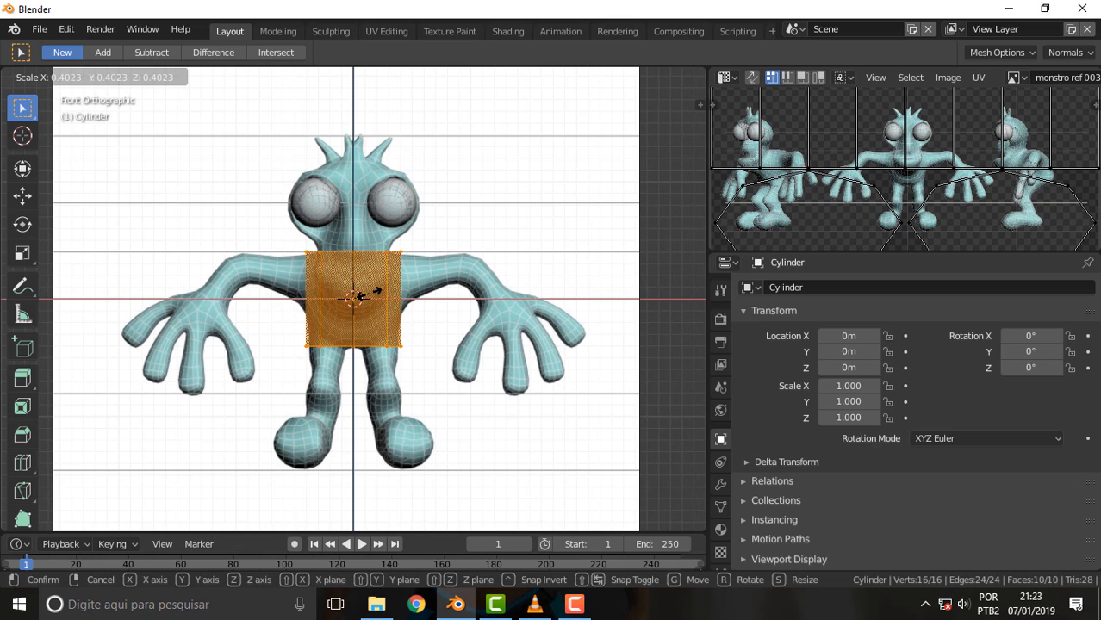
left_click(364, 287)
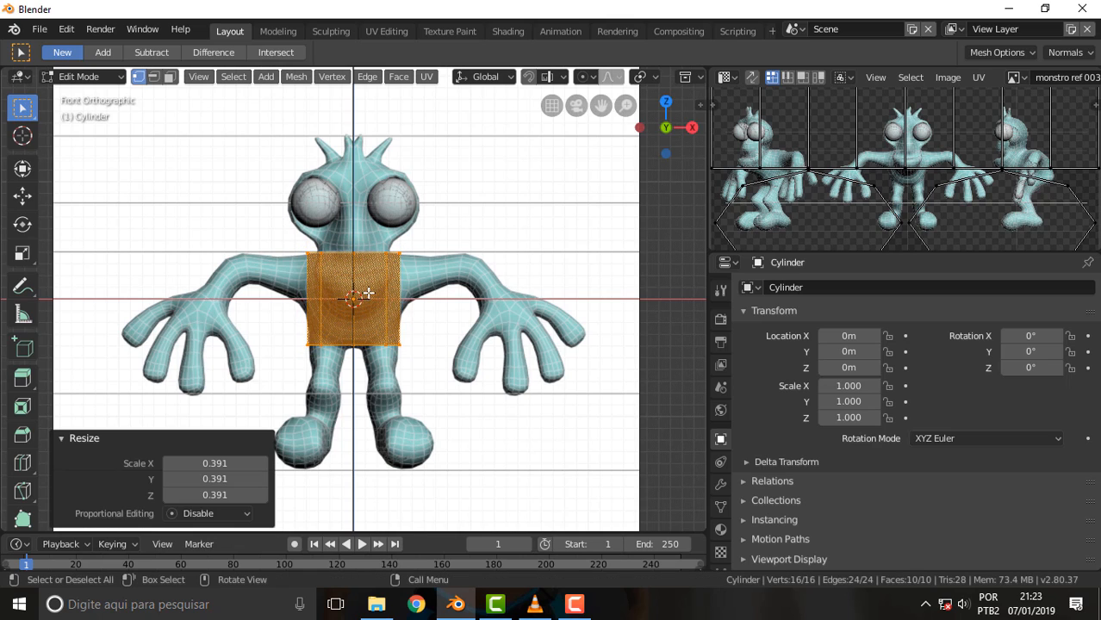
left_click(137, 133)
- Rotate the cylinder's top vertex ring by about -49.3° around the global X axis
left_click_drag(289, 251, 442, 269)
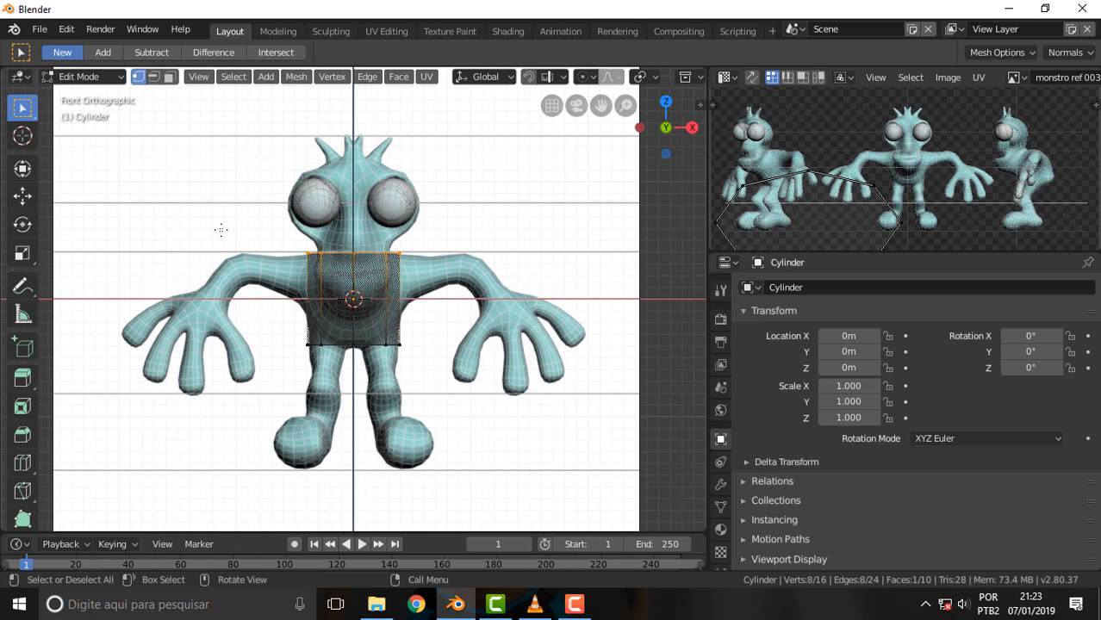
key("r")
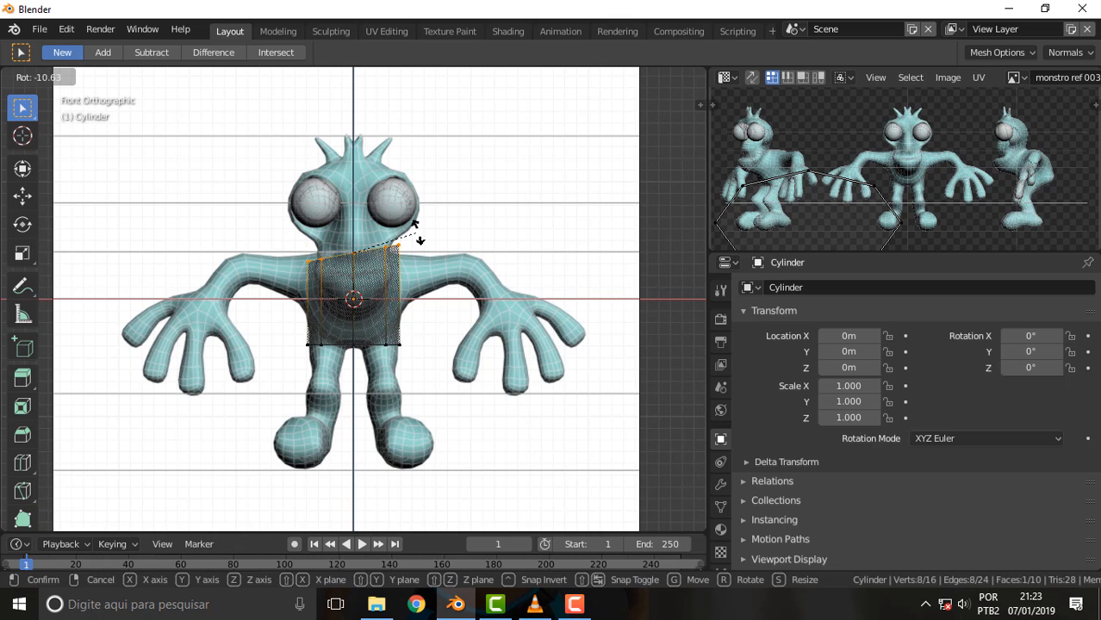
key("x")
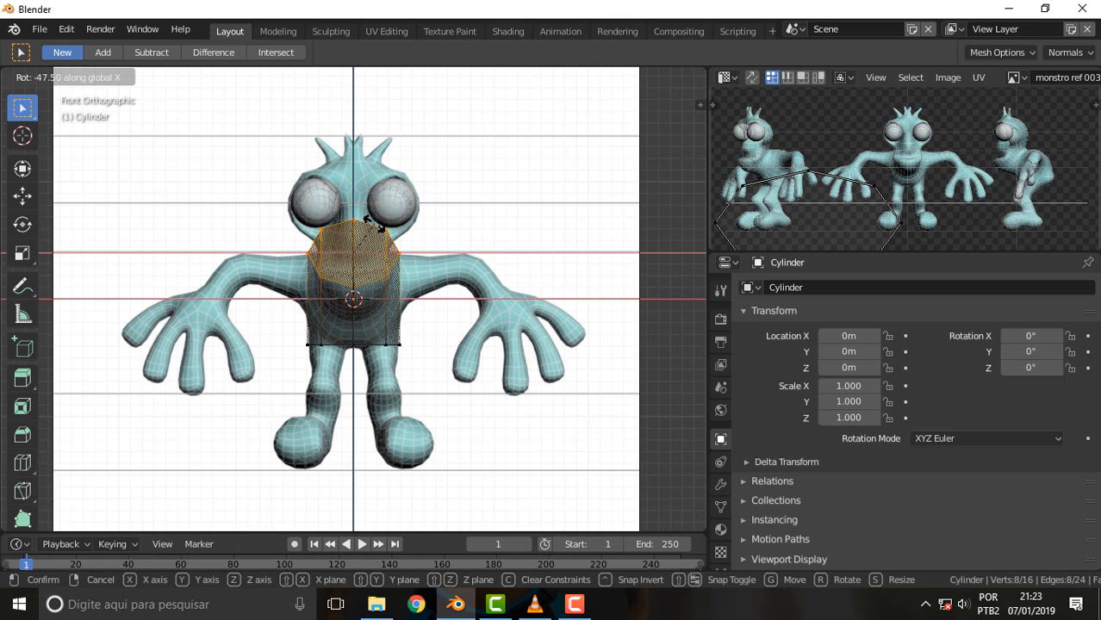
left_click(372, 216)
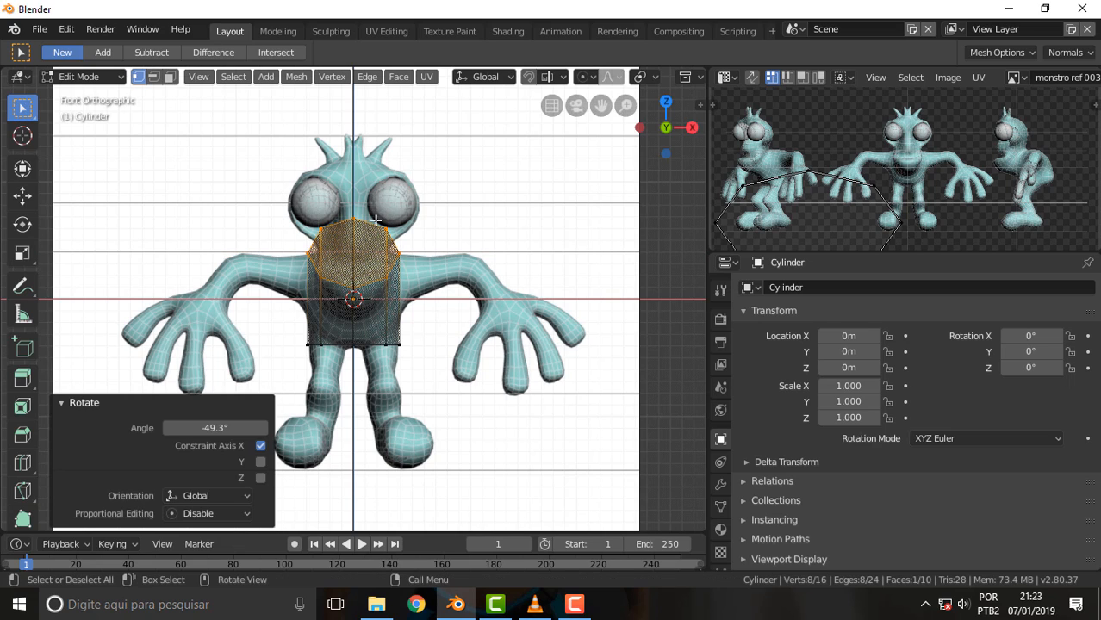
- Lower the tilted top ring about 0.213 m along the global Z axis
key("g")
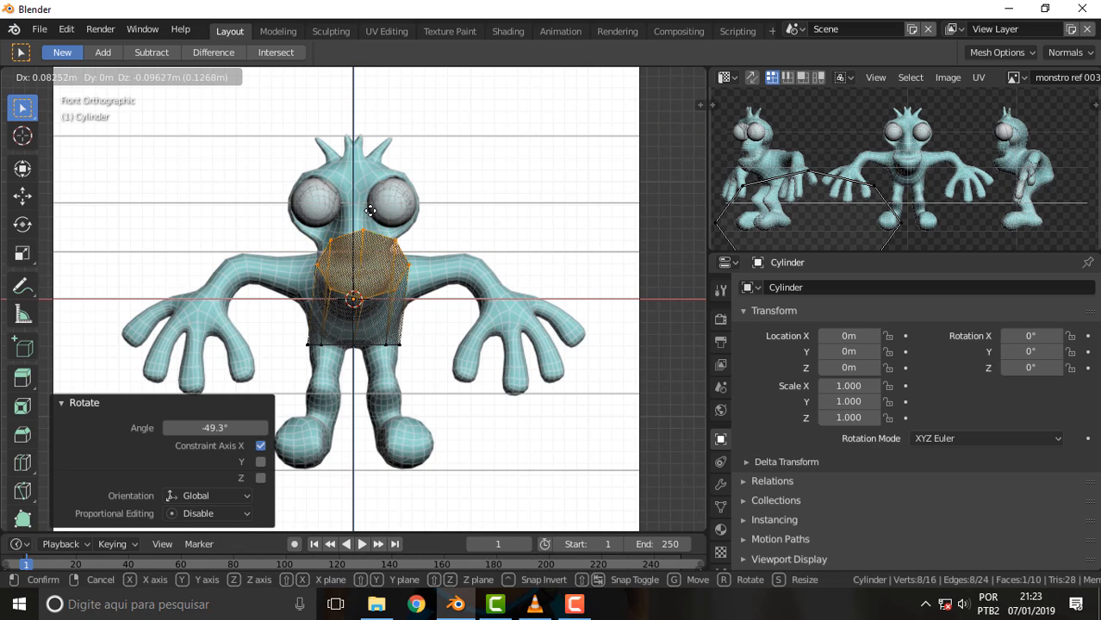
key("y")
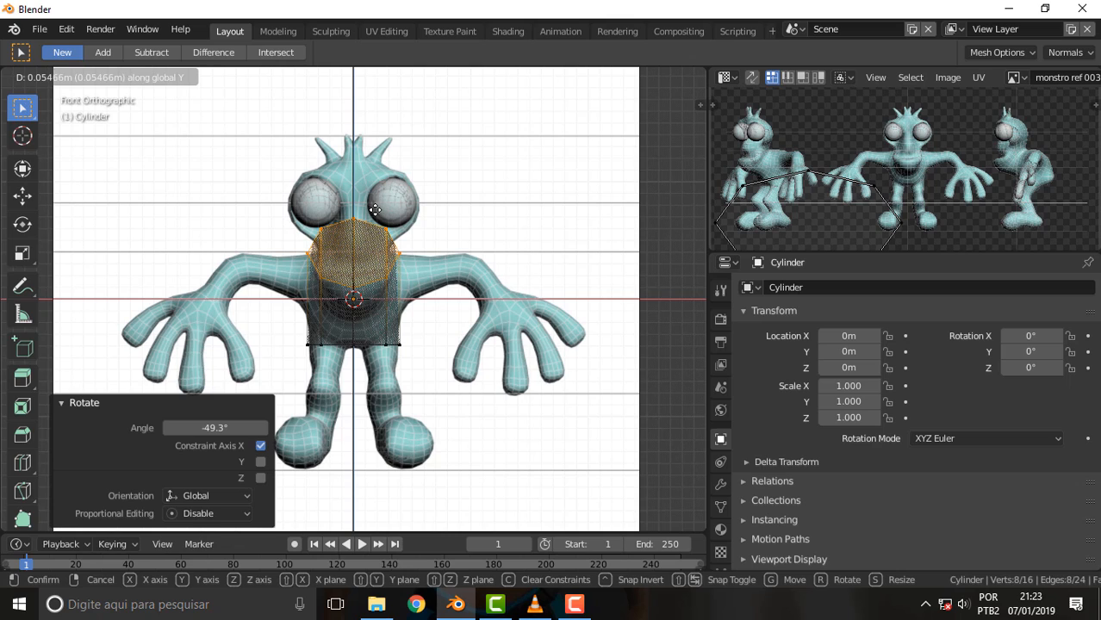
key("z")
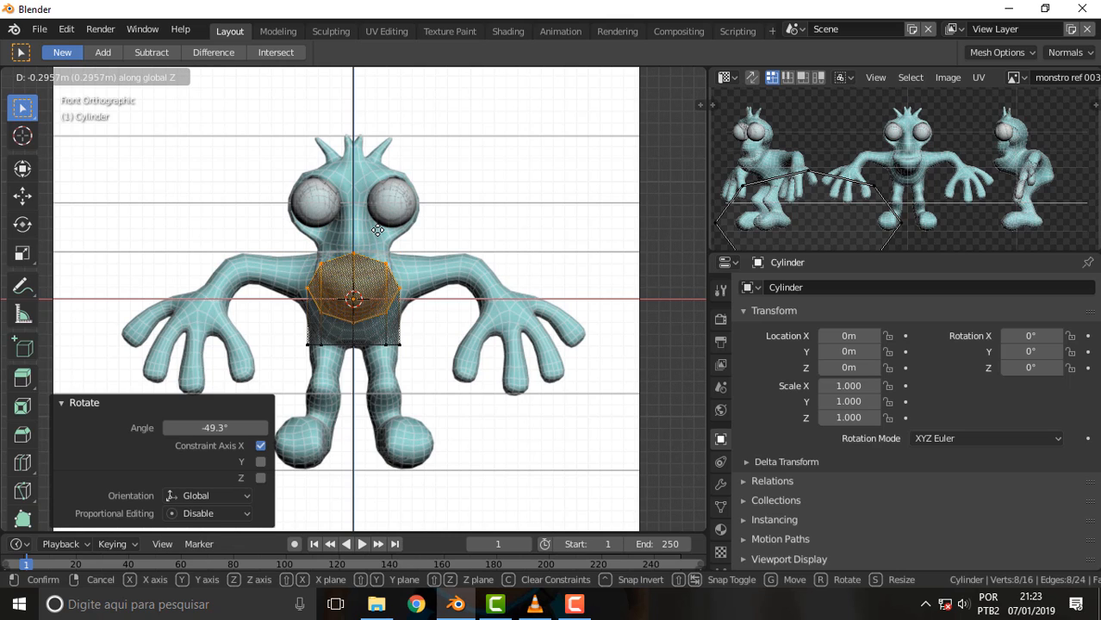
left_click(400, 230)
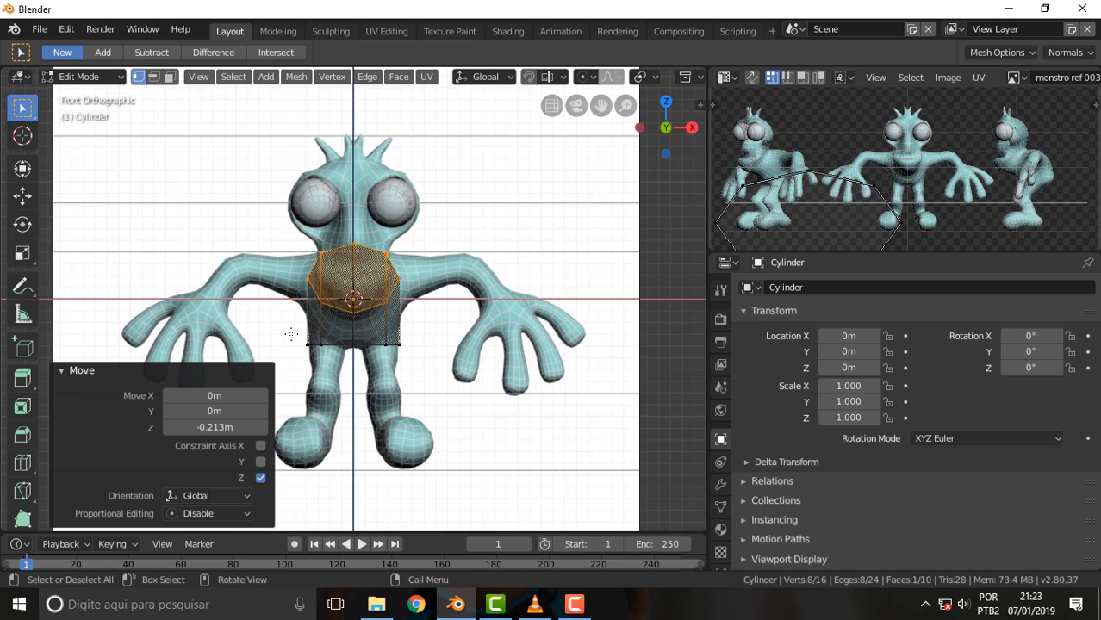
- Raise the cylinder's bottom vertex ring about 0.12 m along the global Z axis toward the base of the torso
left_click_drag(291, 338, 426, 362)
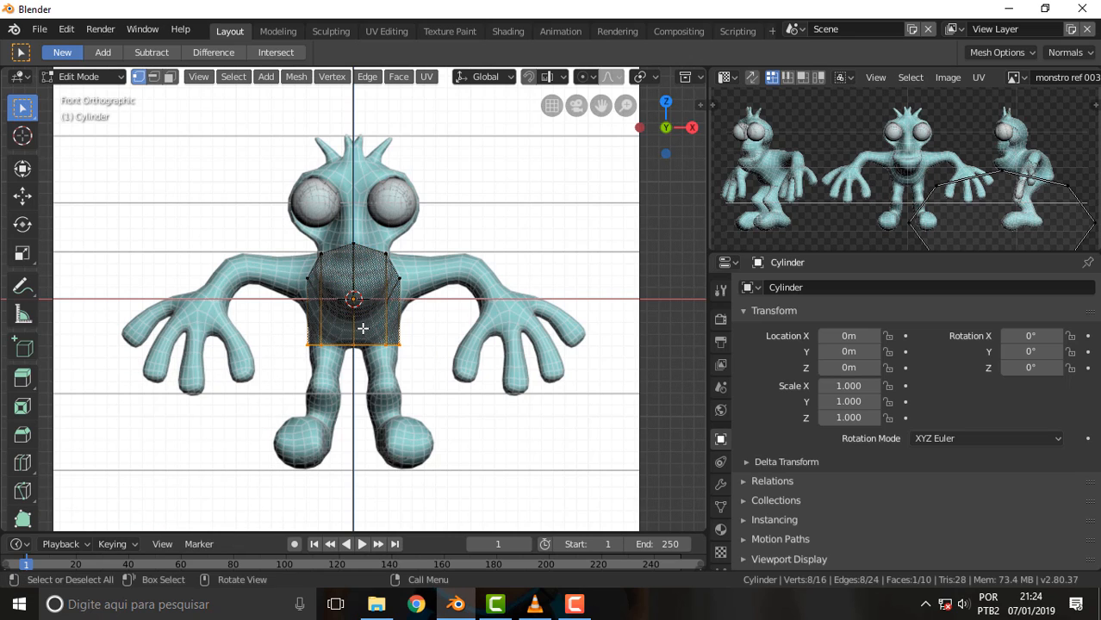
key("g")
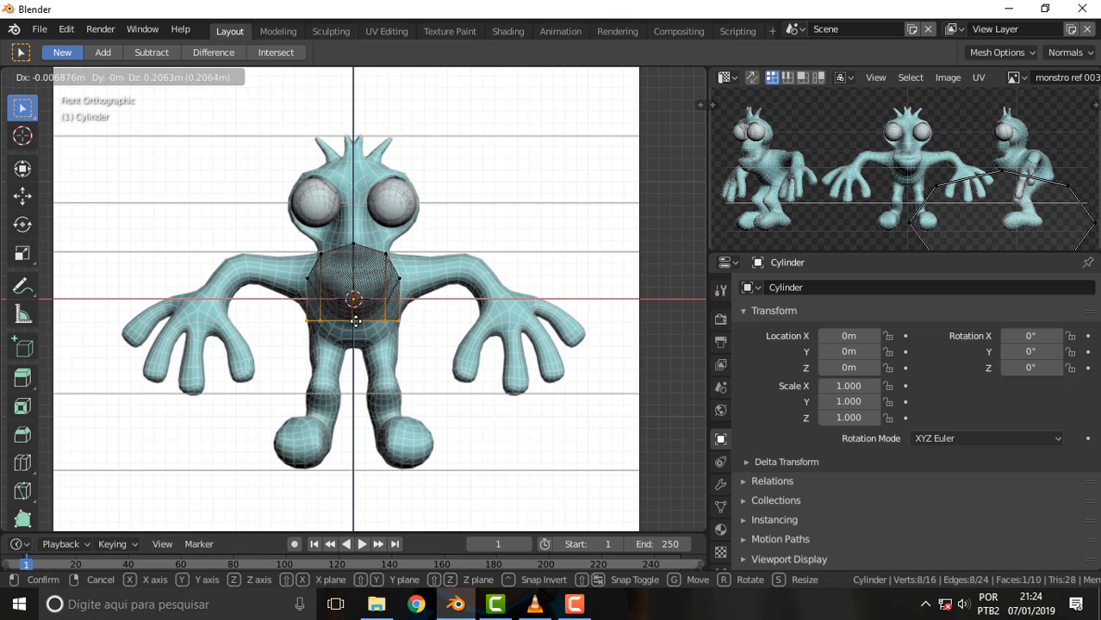
key("x")
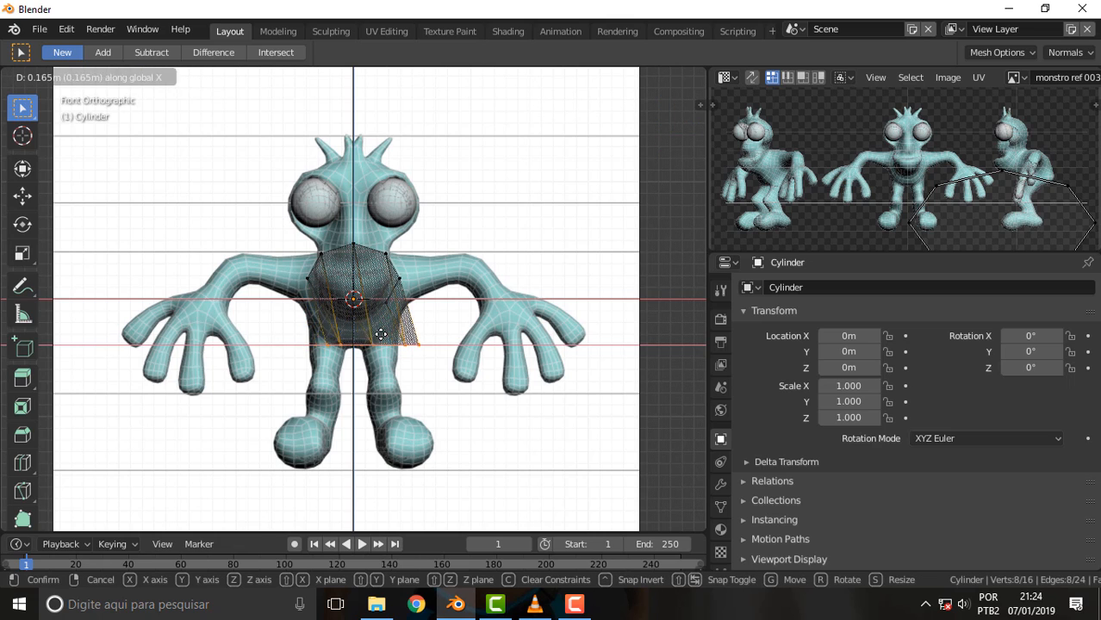
key("z")
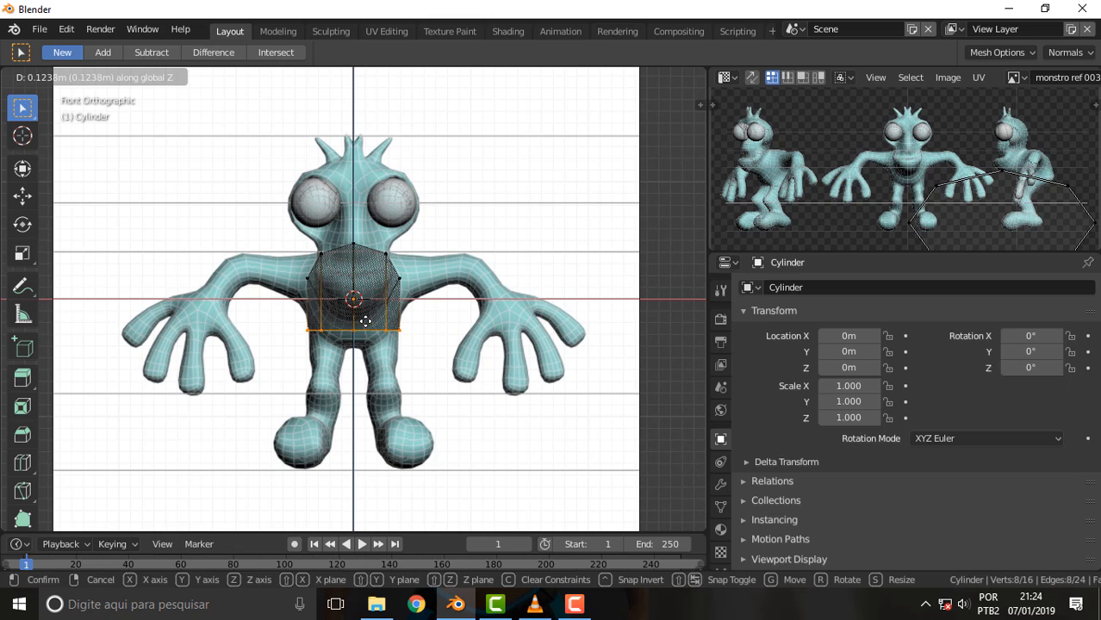
left_click(375, 323)
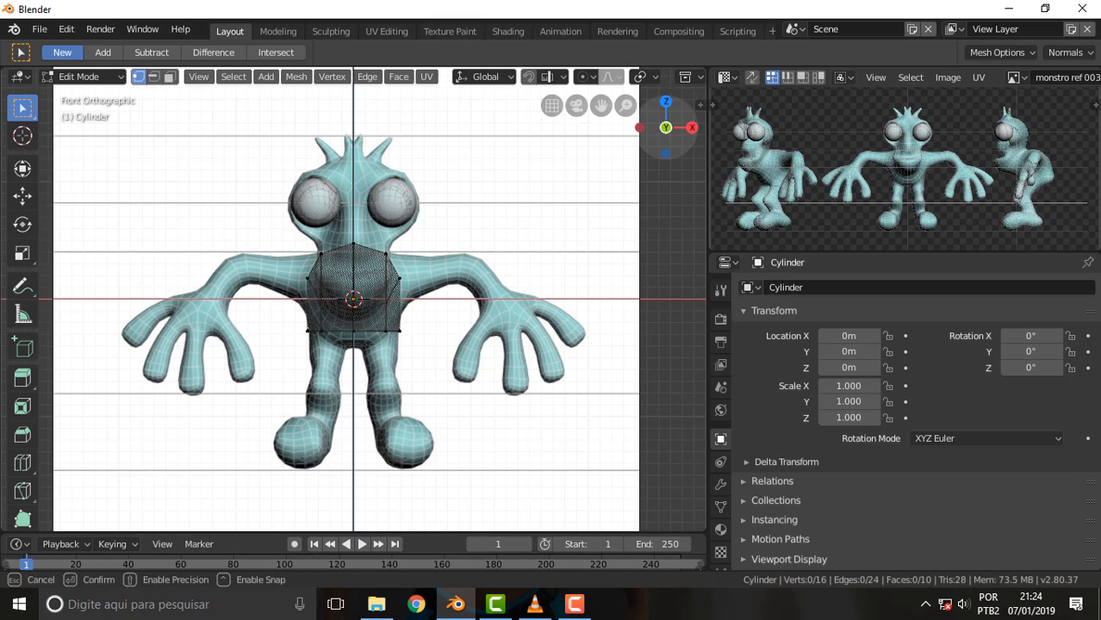
- Return the cylinder to Object Mode and rotate it 180° around the global Z axis
left_click_drag(665, 130, 538, 122)
mouse_move(513, 135)
middle_mouse_down()
mouse_move(538, 135)
mouse_move(525, 136)
middle_mouse_up()
left_click(71, 78)
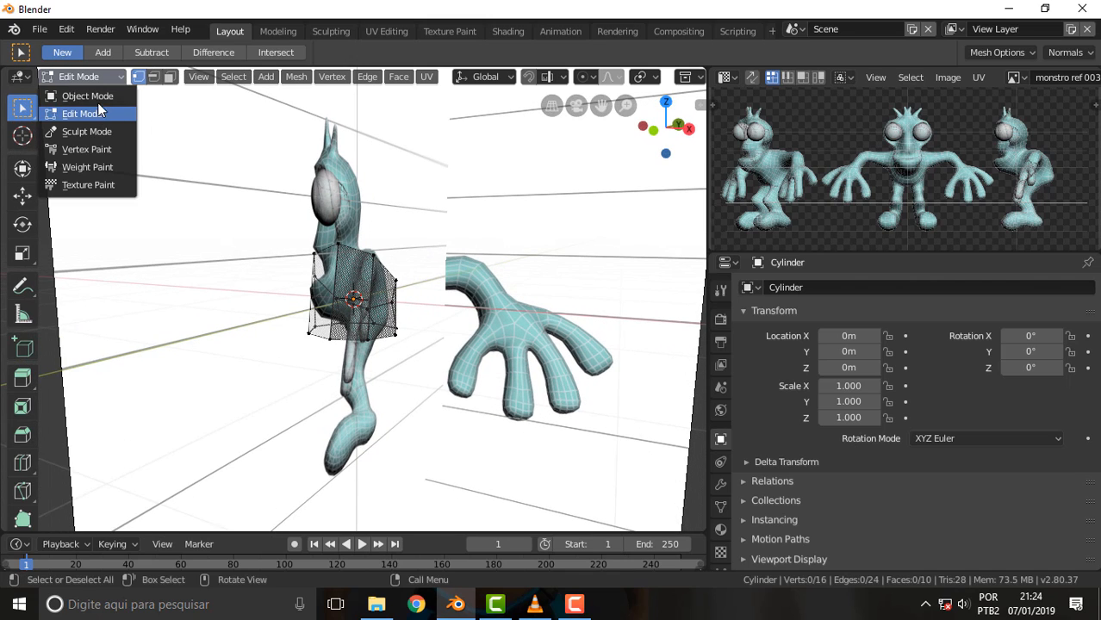
left_click(89, 98)
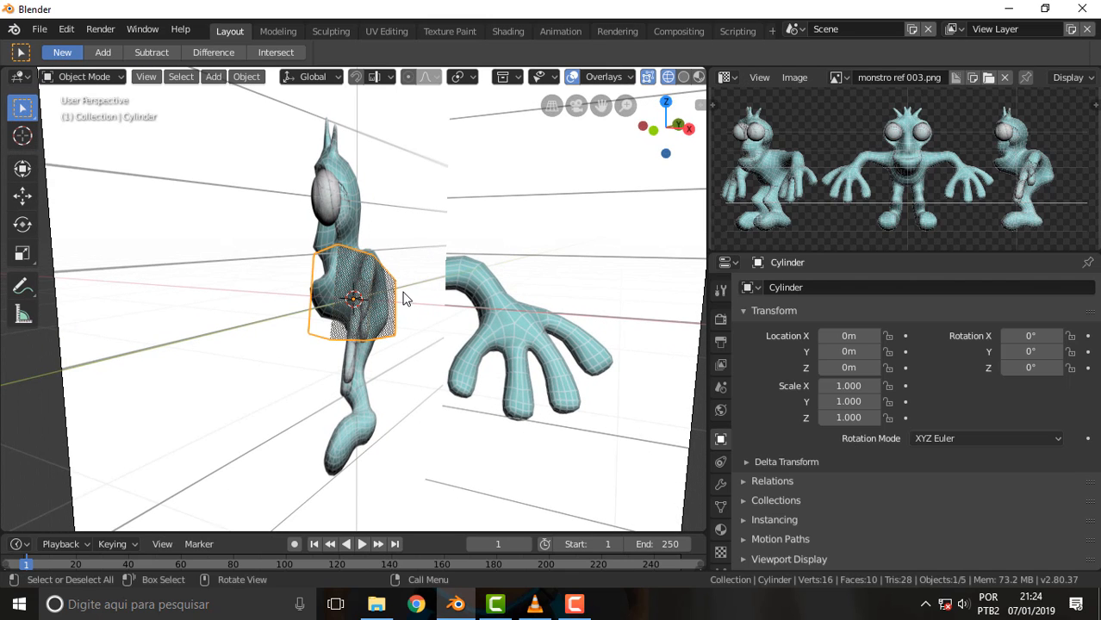
key("r")
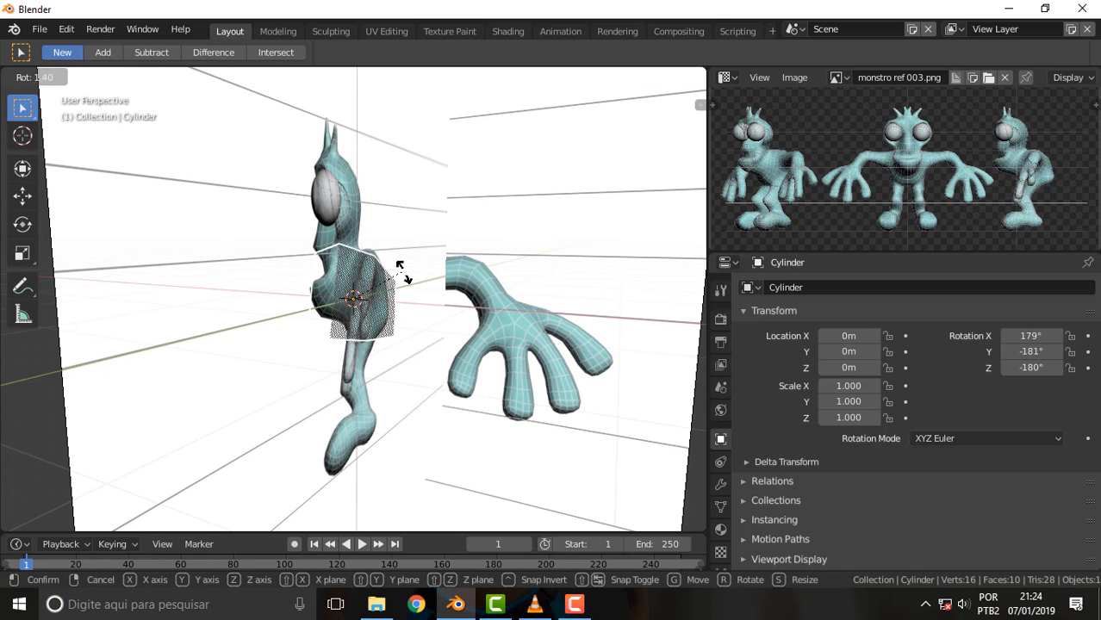
key("y")
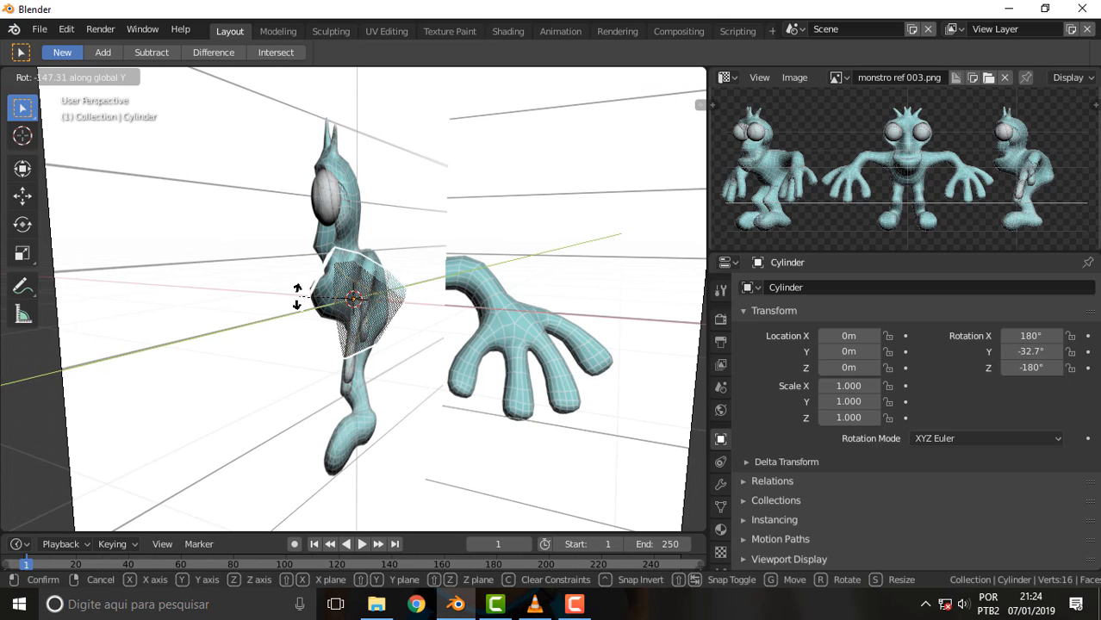
key("z")
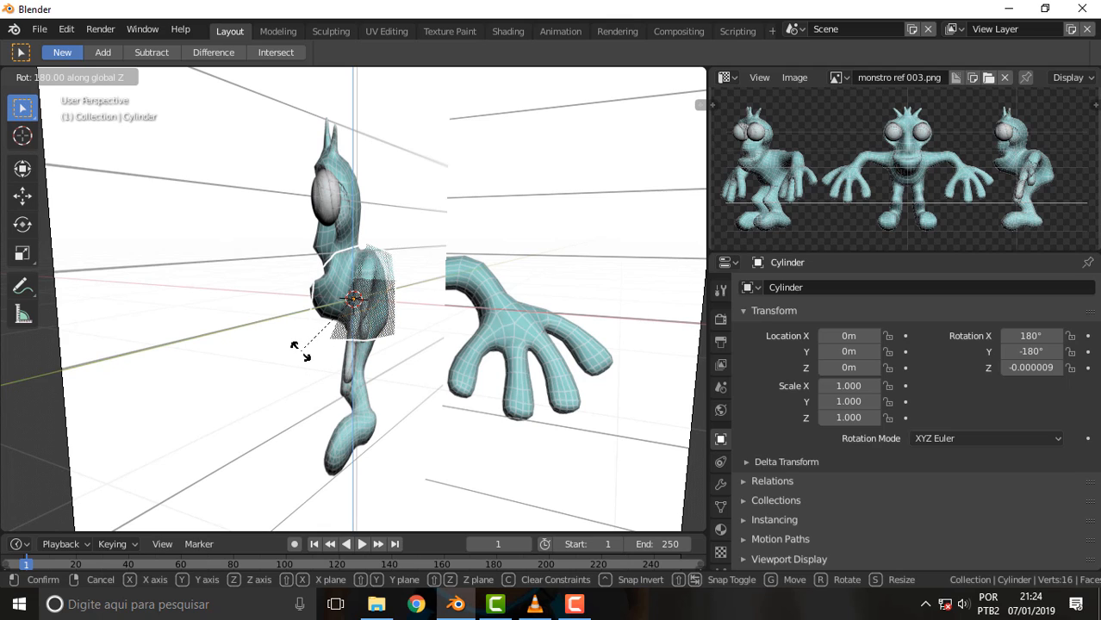
left_click(300, 354)
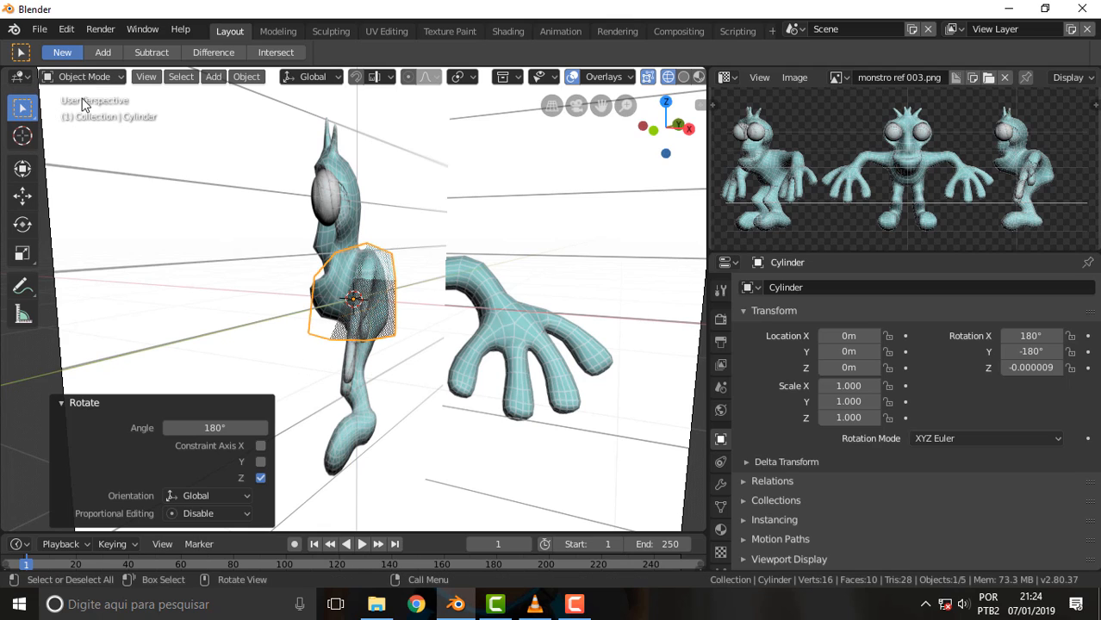
- In Edit Mode, move the bottom vertex ring about 0.0487 m in X, 0.291 m in Y and 0.0672 m in Z toward the side reference's rear
middle_click_drag(551, 215, 413, 190)
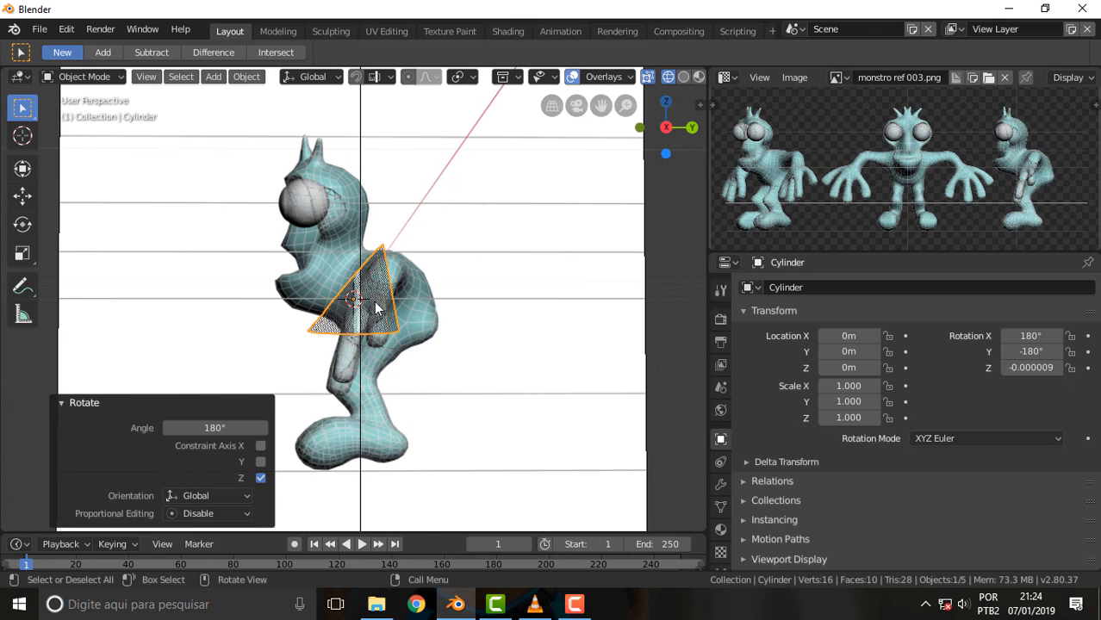
scroll(374, 301, "up", 4)
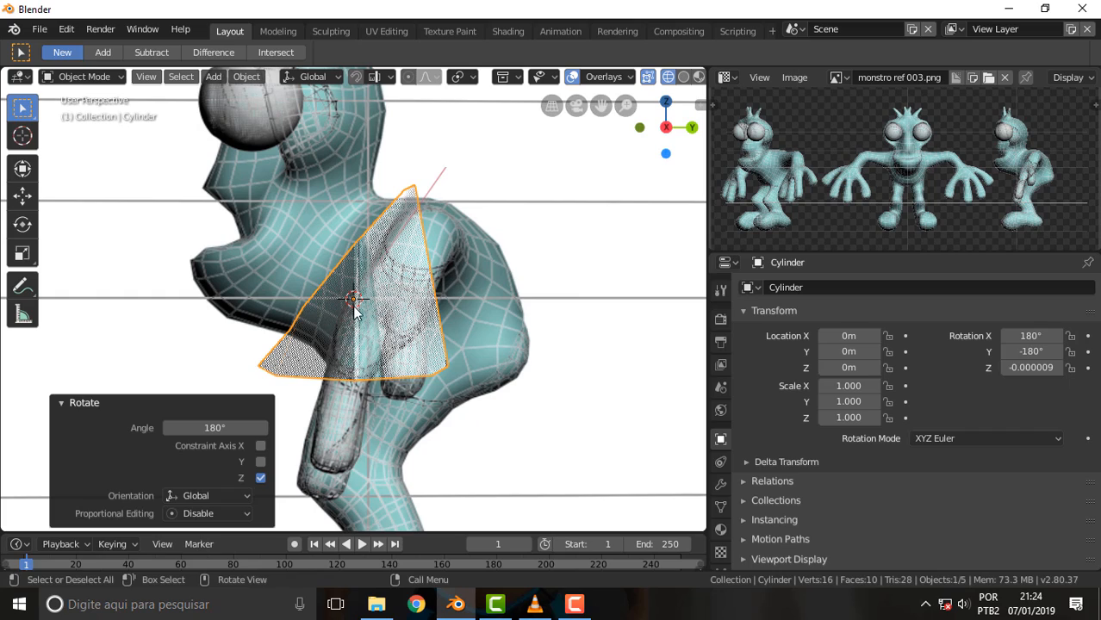
mouse_move(354, 310)
middle_mouse_down()
mouse_move(506, 314)
mouse_move(379, 288)
mouse_move(361, 300)
middle_mouse_up()
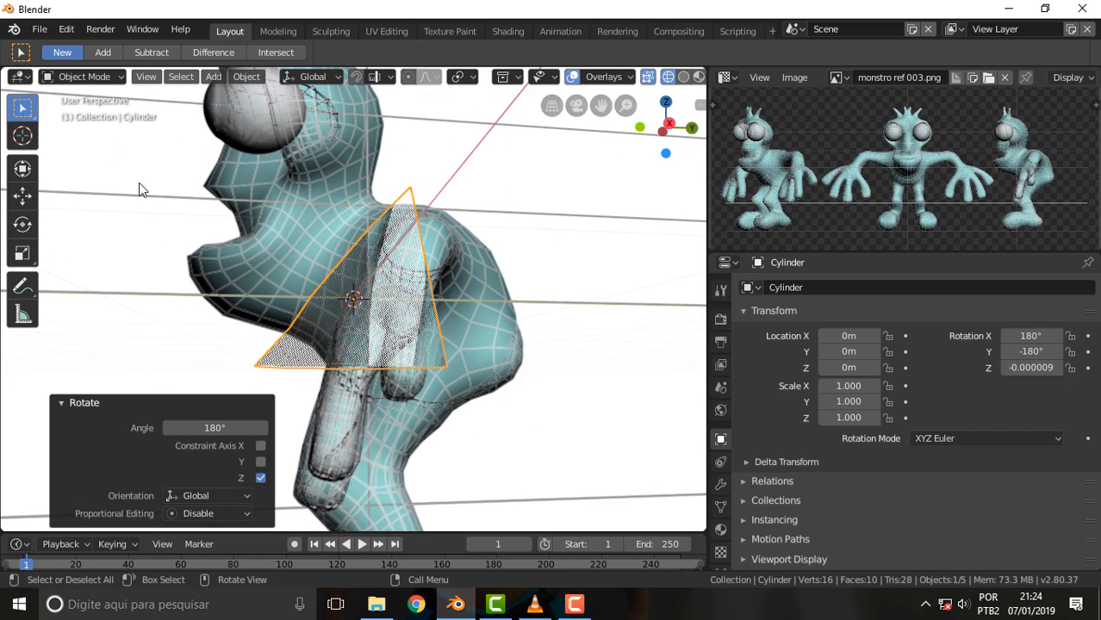
left_click(80, 75)
left_click(82, 112)
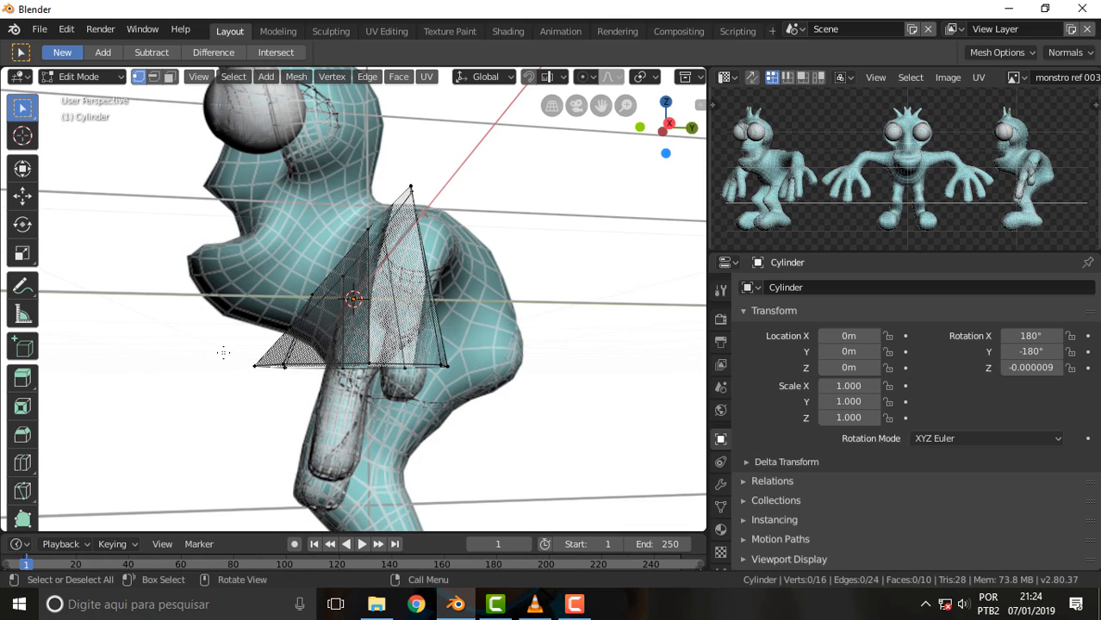
left_click_drag(225, 356, 503, 388)
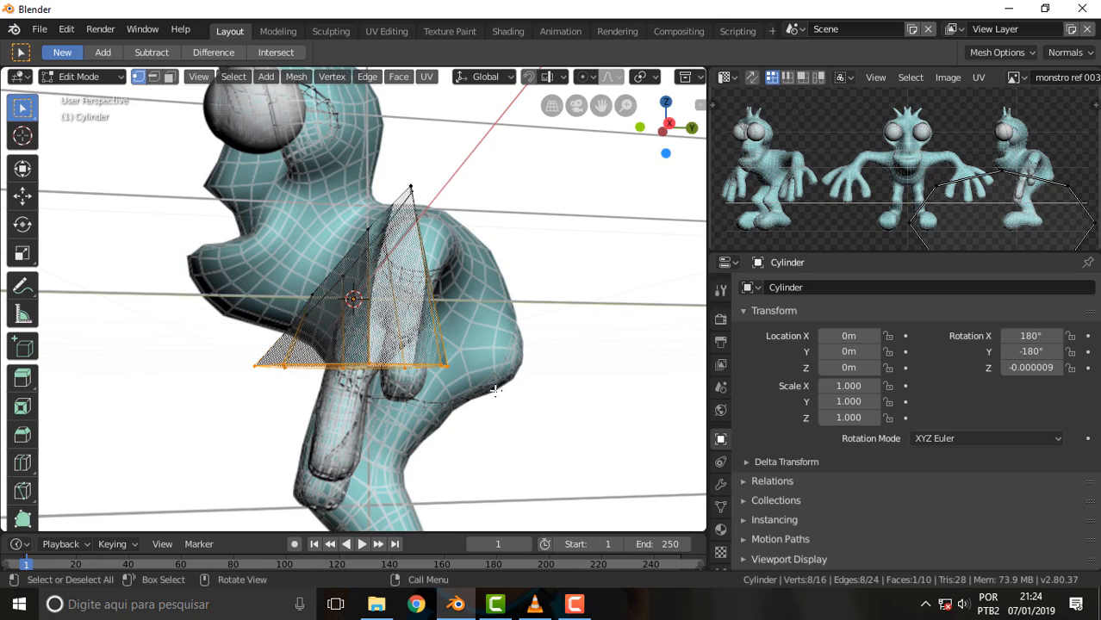
key("g")
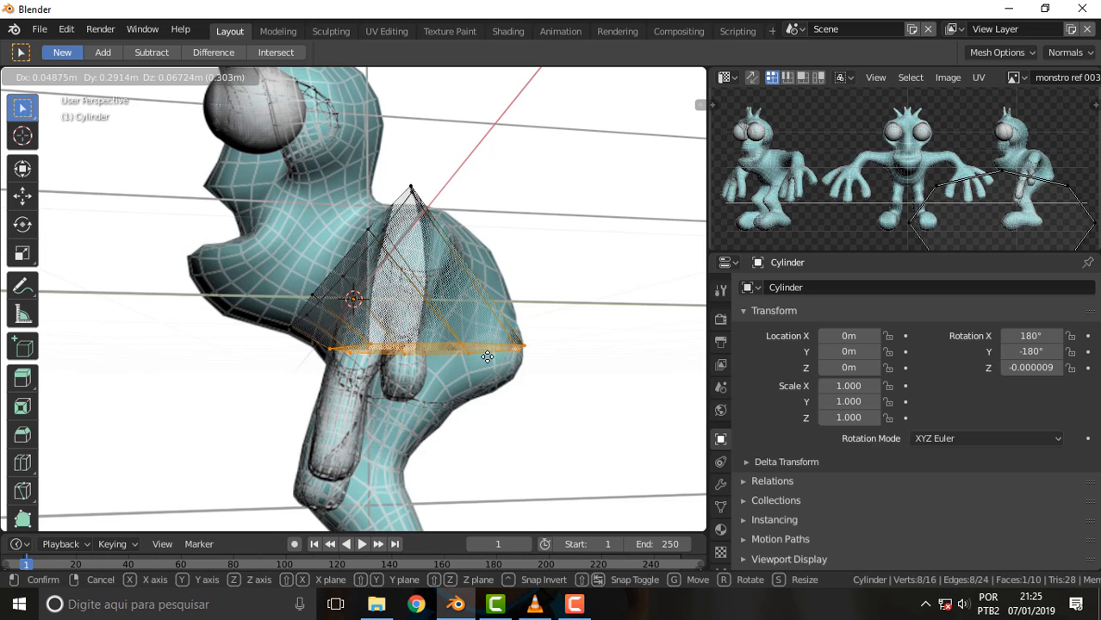
left_click(488, 361)
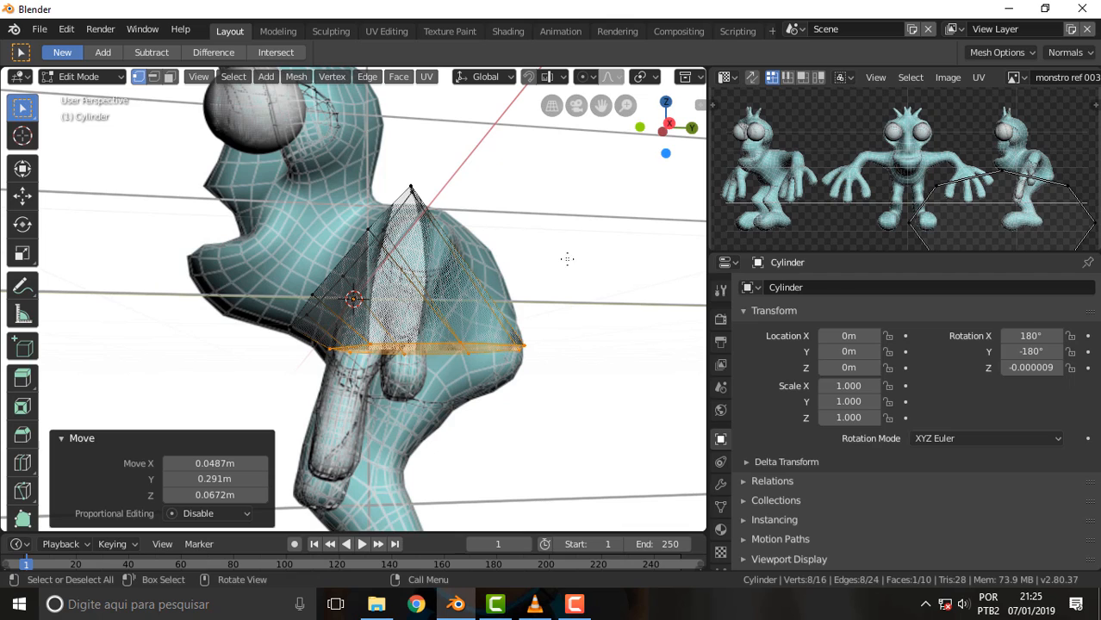
- Move the tilted upper ring about -0.00816 m in X, -0.0295 m in Y and -0.0266 m in Z, and scale it to about 0.932
left_click_drag(262, 344, 424, 147)
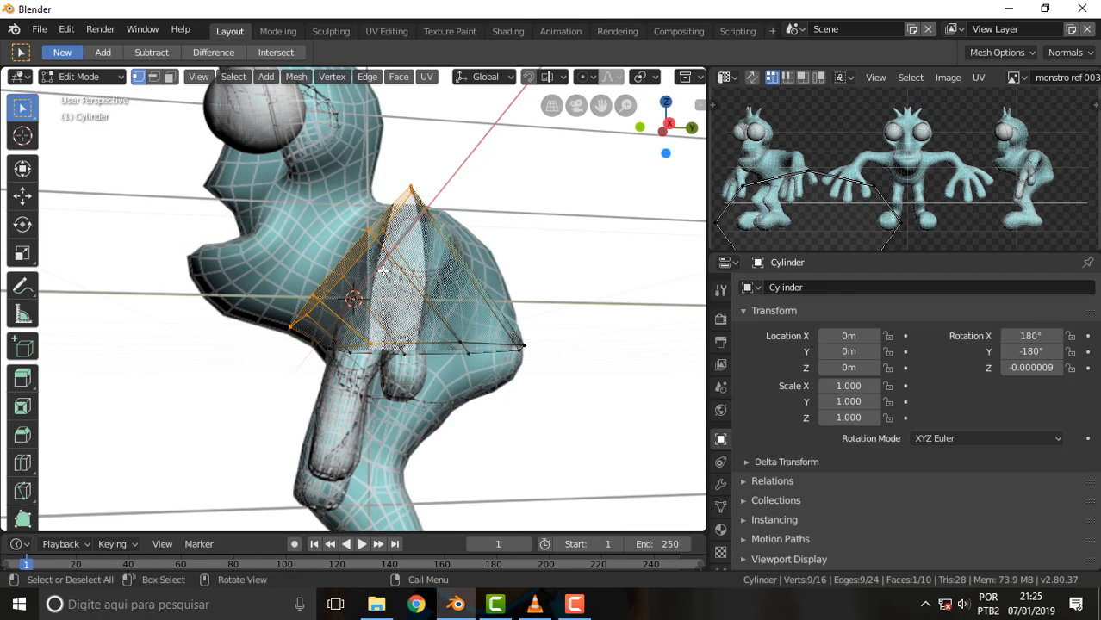
left_click_drag(270, 339, 413, 183)
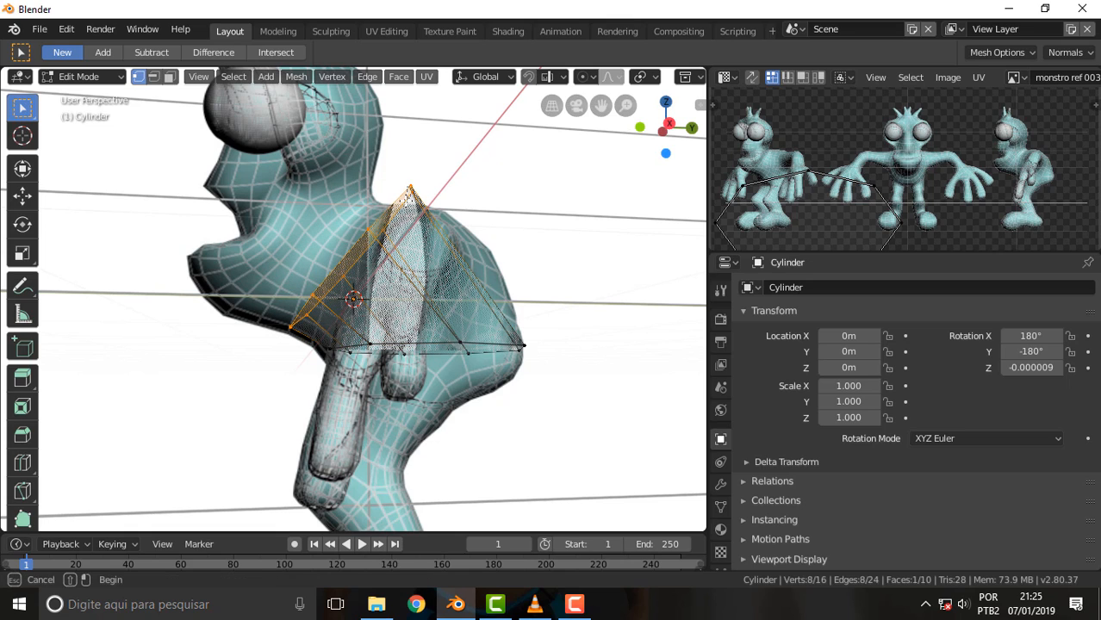
key("alt+a")
left_click_drag(423, 168, 250, 334)
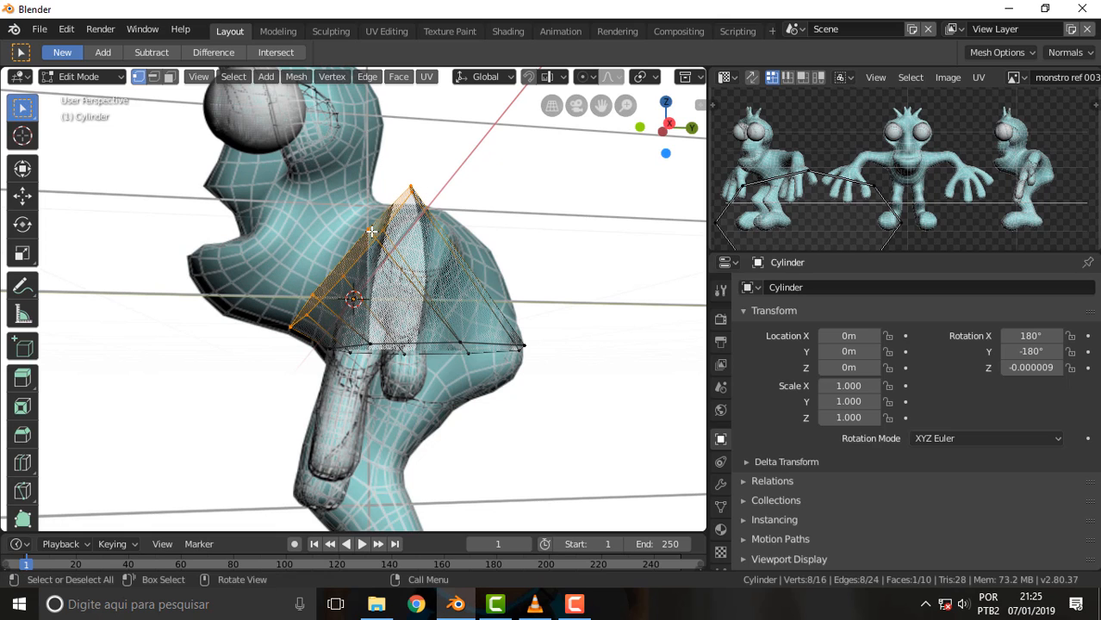
key("g")
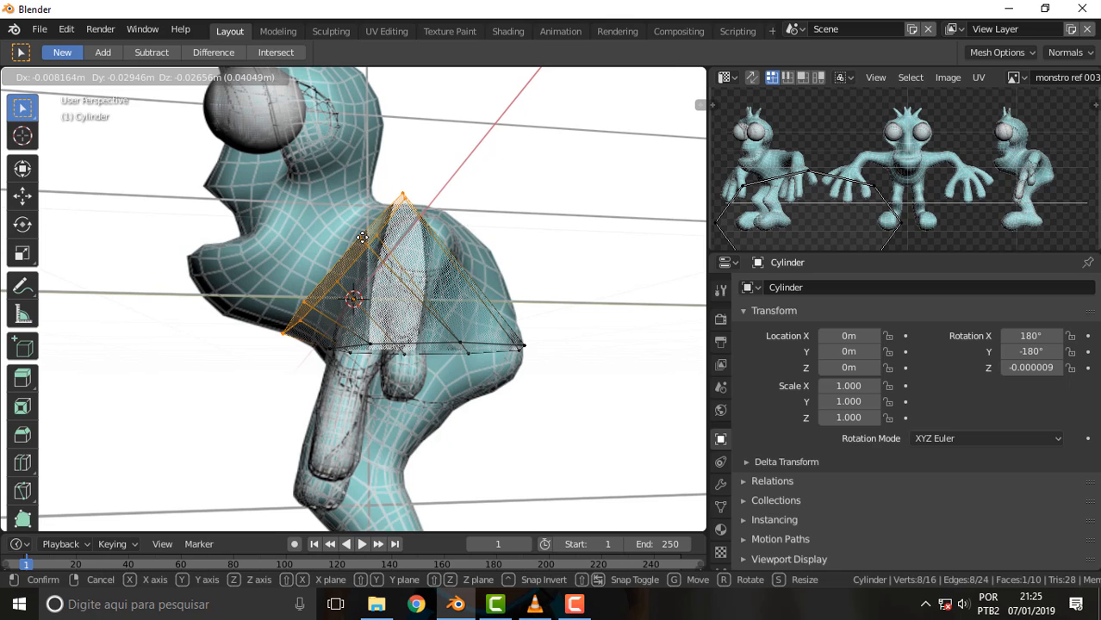
left_click(362, 238)
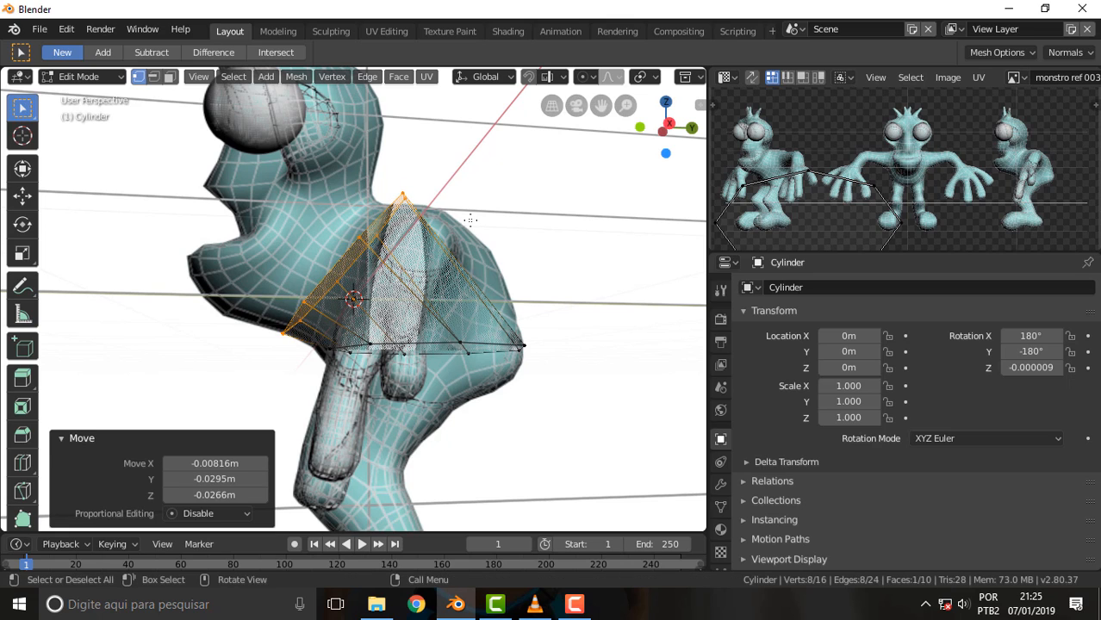
key("s")
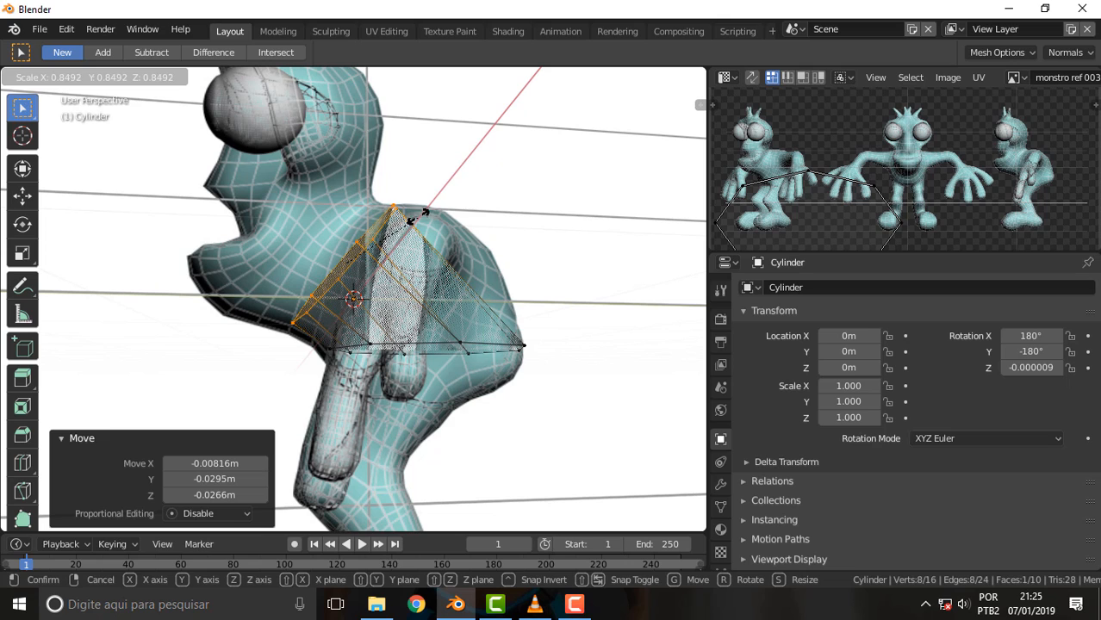
left_click(425, 216)
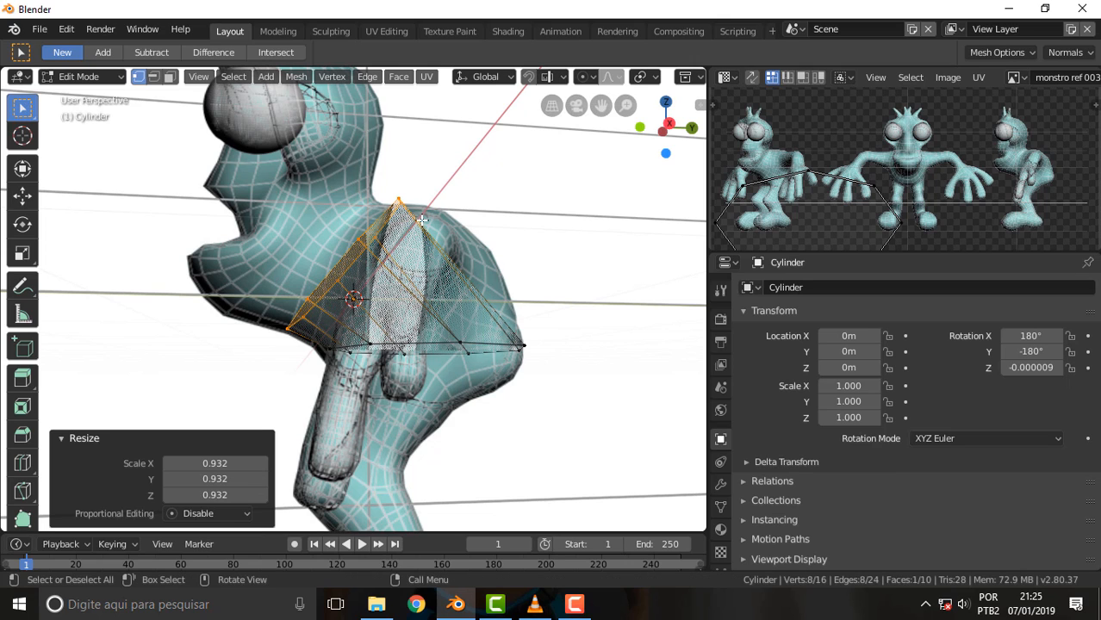
- Move the cylinder's tilted upper vertex ring about -0.00907 m in X and -0.07 m in Y toward the neck
key("g")
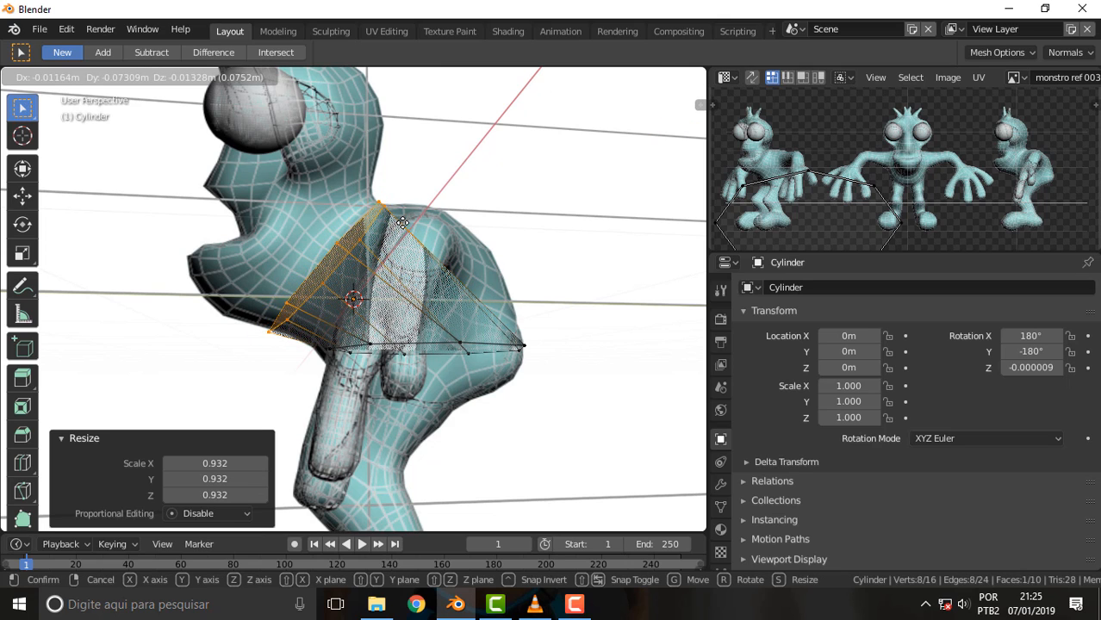
left_click(402, 222)
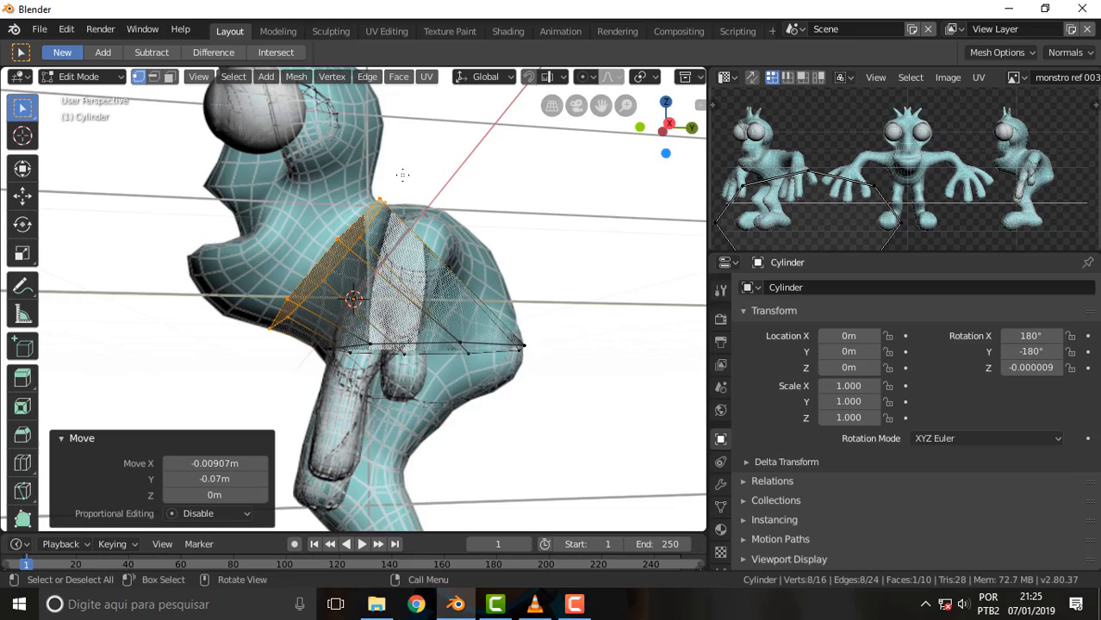
- Add one centered loop cut around the torso between the tilted upper ring and the bottom ring
mouse_move(402, 175)
middle_mouse_down()
mouse_move(541, 220)
mouse_move(476, 213)
mouse_move(455, 197)
mouse_move(482, 209)
mouse_move(539, 207)
mouse_move(445, 152)
mouse_move(406, 185)
mouse_move(393, 179)
mouse_move(412, 175)
middle_mouse_up()
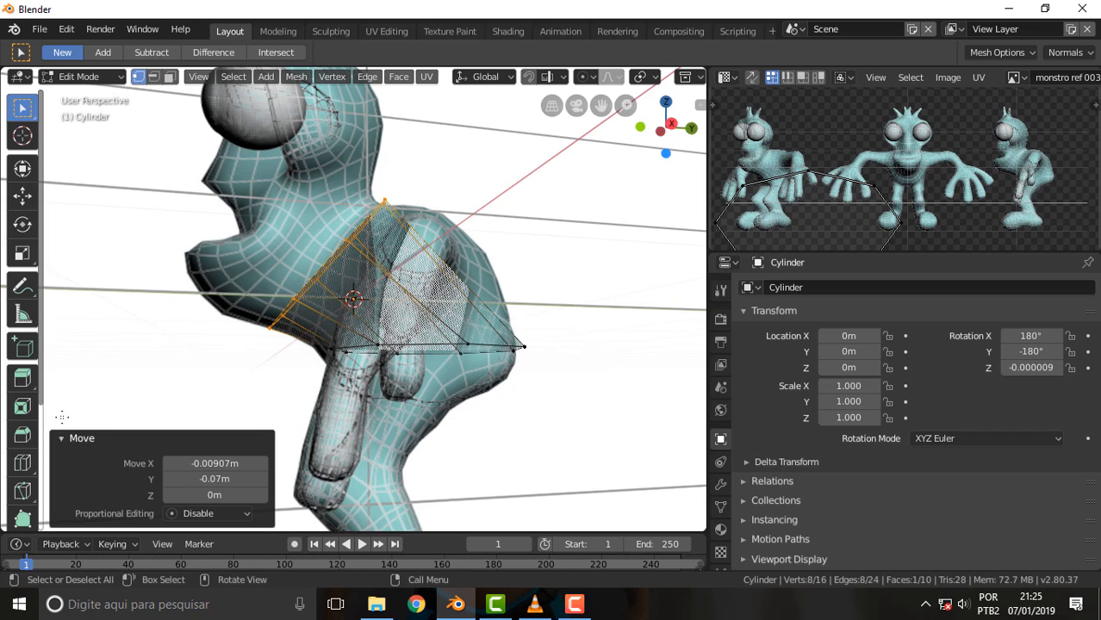
scroll(35, 400, "down", 4)
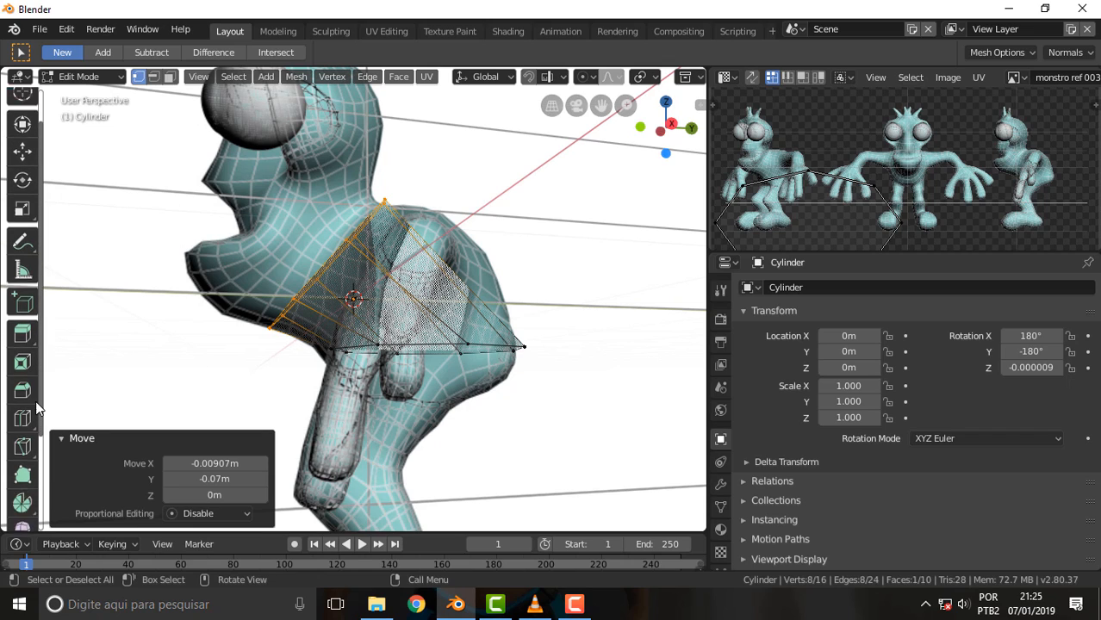
left_click(23, 329)
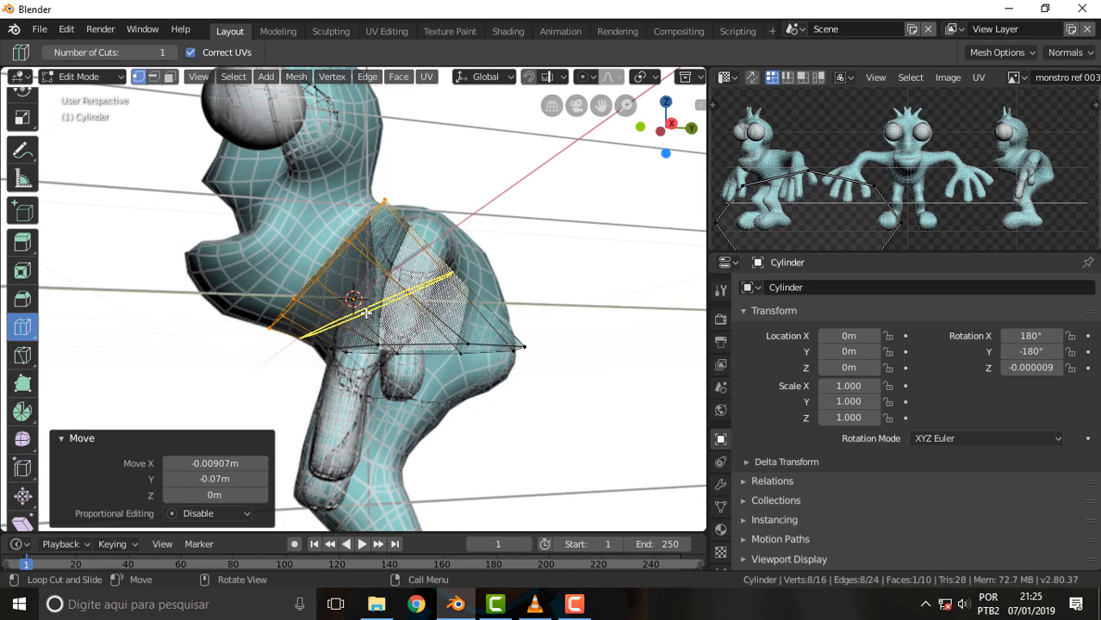
left_click(399, 303)
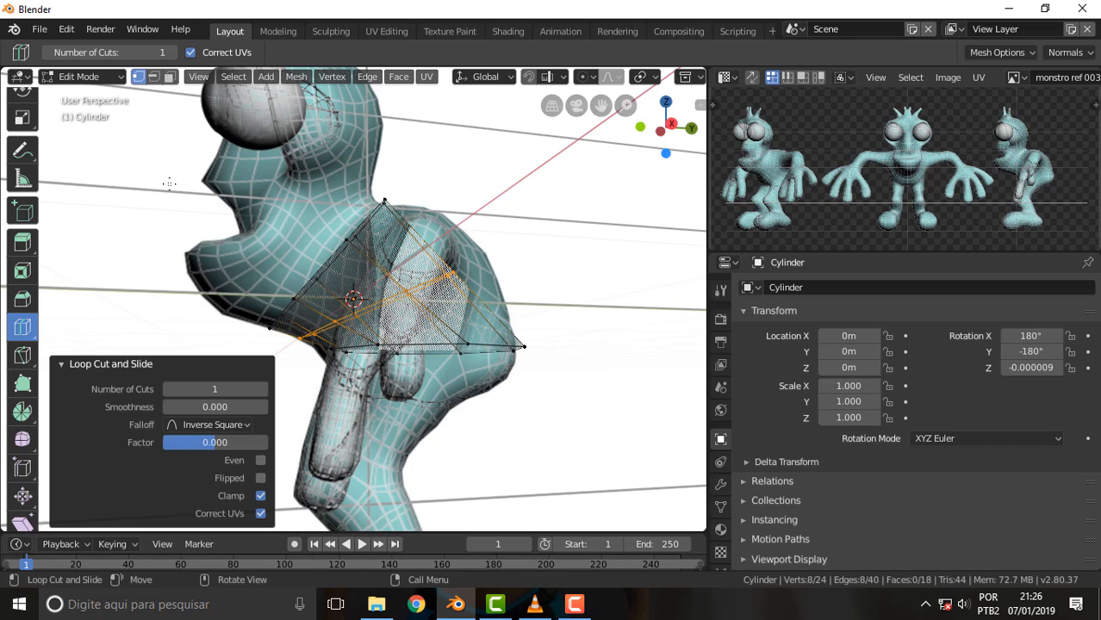
- Scale the new middle ring to about 1.137 and move it about 0.0203 m in X, 0.0601 m in Y and 0.0459 m in Z
key("s")
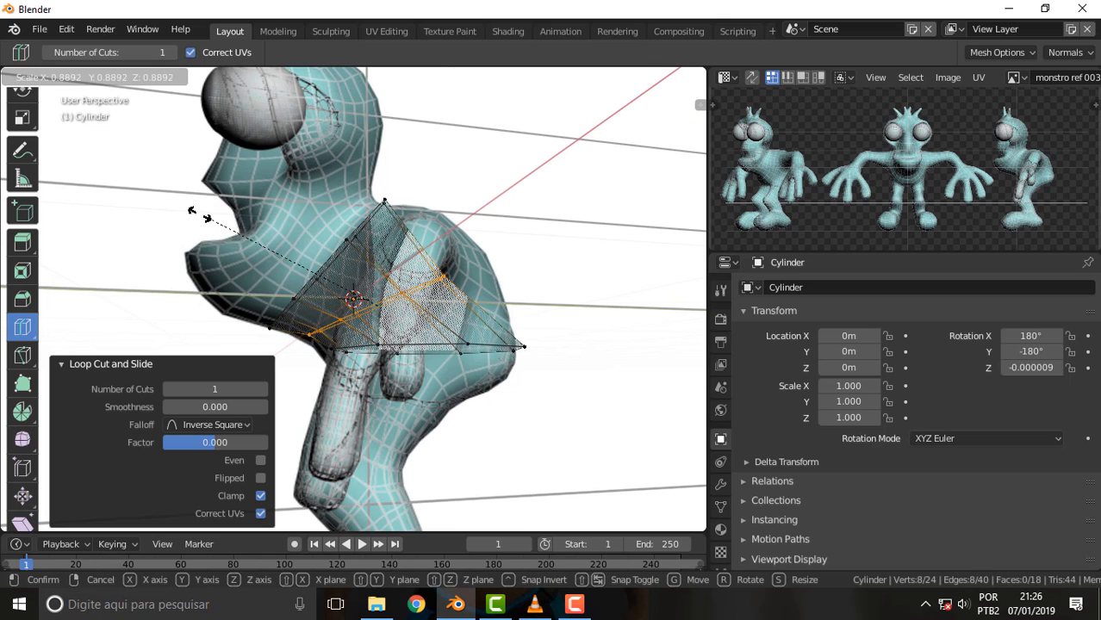
left_click(142, 210)
key("g")
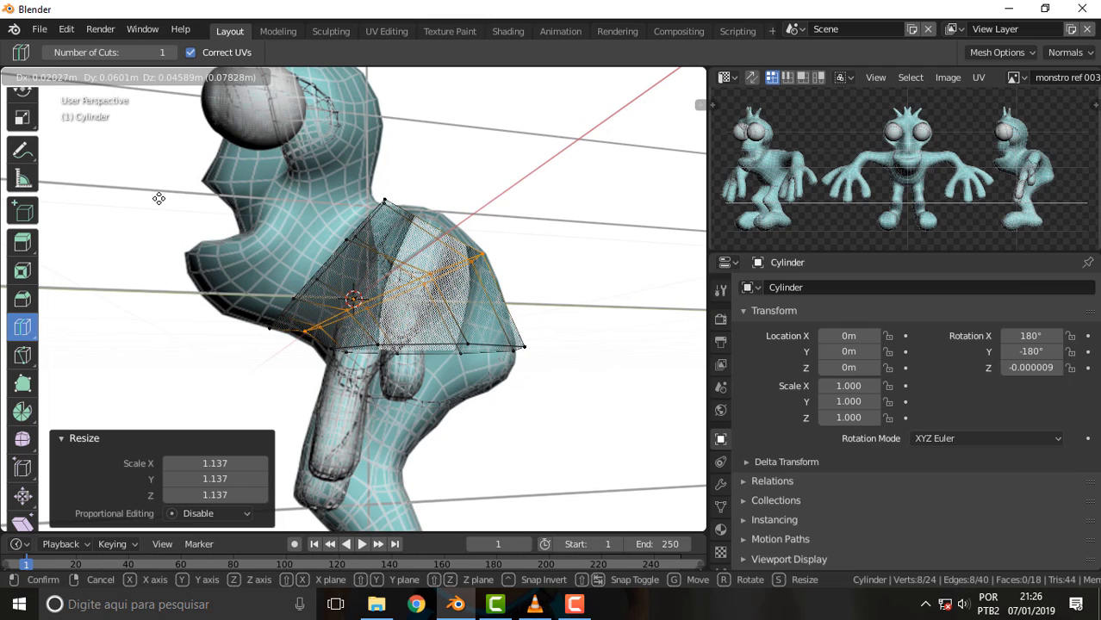
left_click(159, 198)
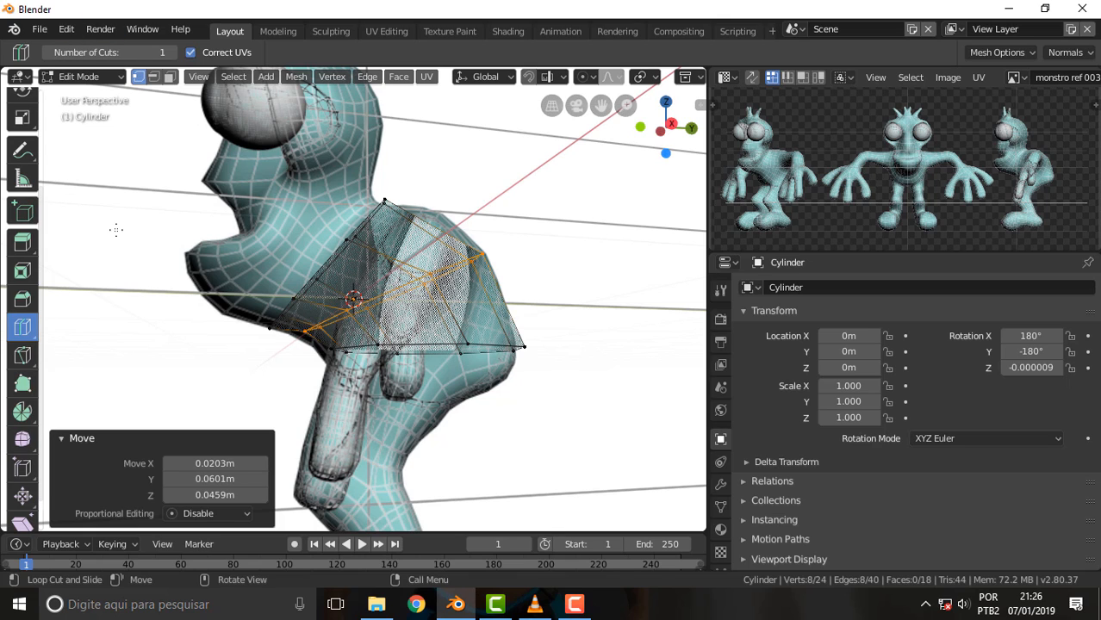
- Switch to face selection, activate the Extrude Region tool and select single faces on the torso's lower rear
scroll(120, 154, "up", 1)
scroll(121, 154, "down", 2)
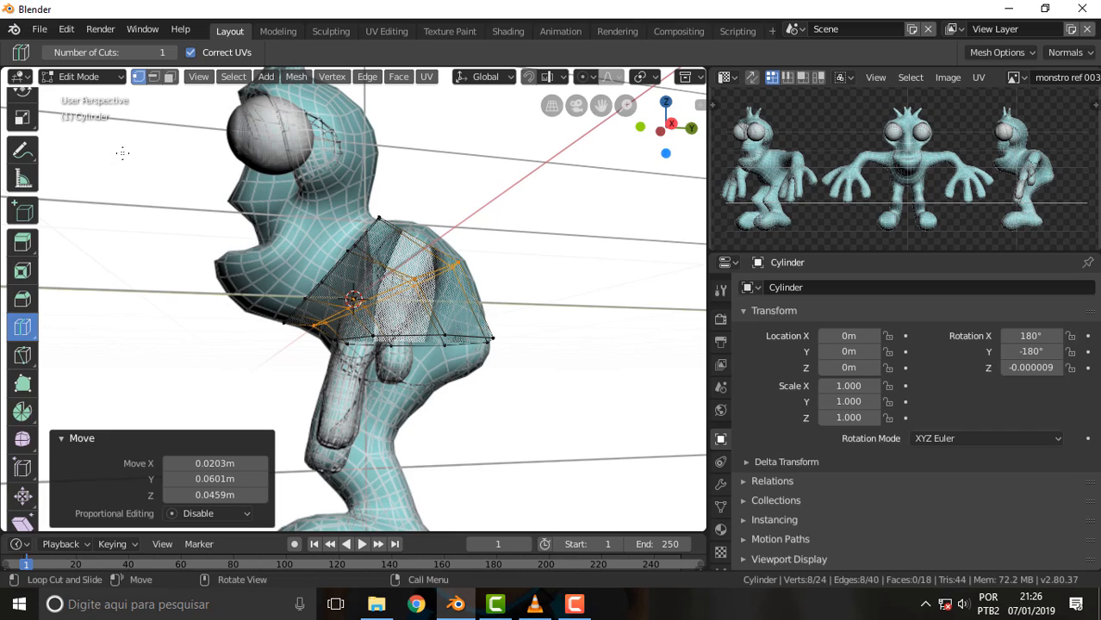
middle_click_drag(121, 154, 100, 124)
left_click(170, 76)
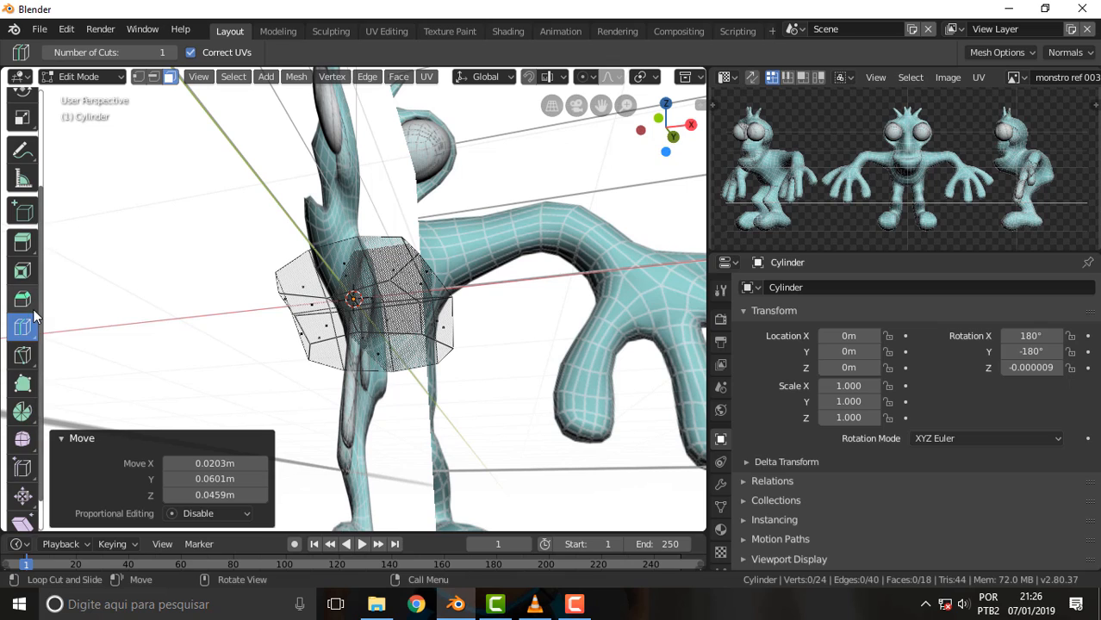
left_click(22, 242)
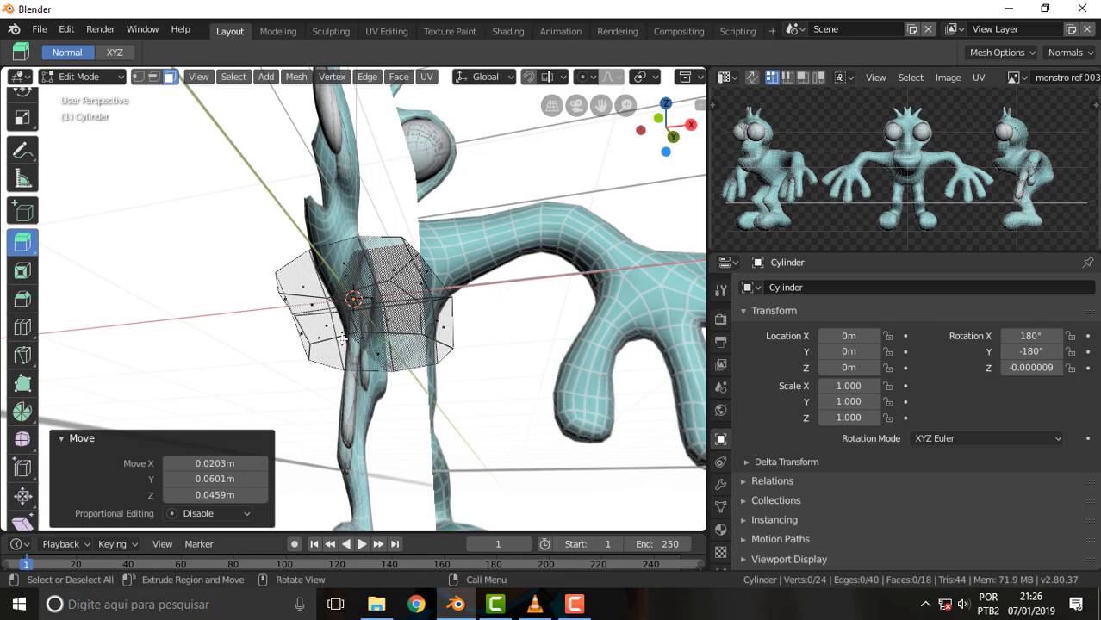
left_click(417, 351)
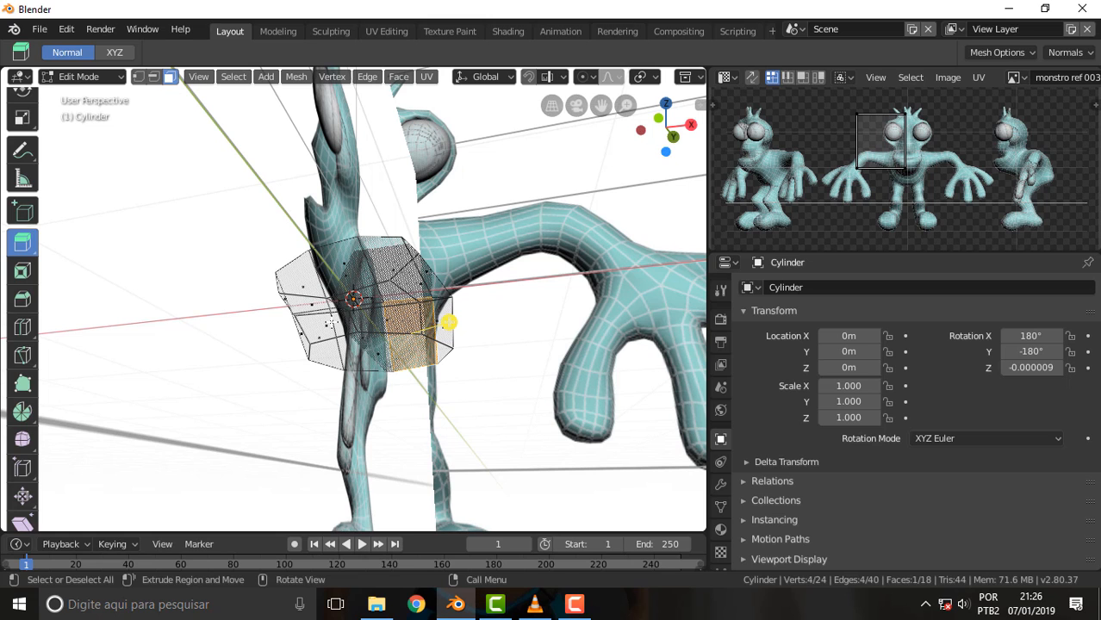
left_click(346, 350)
- Examine the torso's side, top and front faces from several angles, selecting them one at a time as extrusion candidates
middle_click_drag(603, 177, 287, 263)
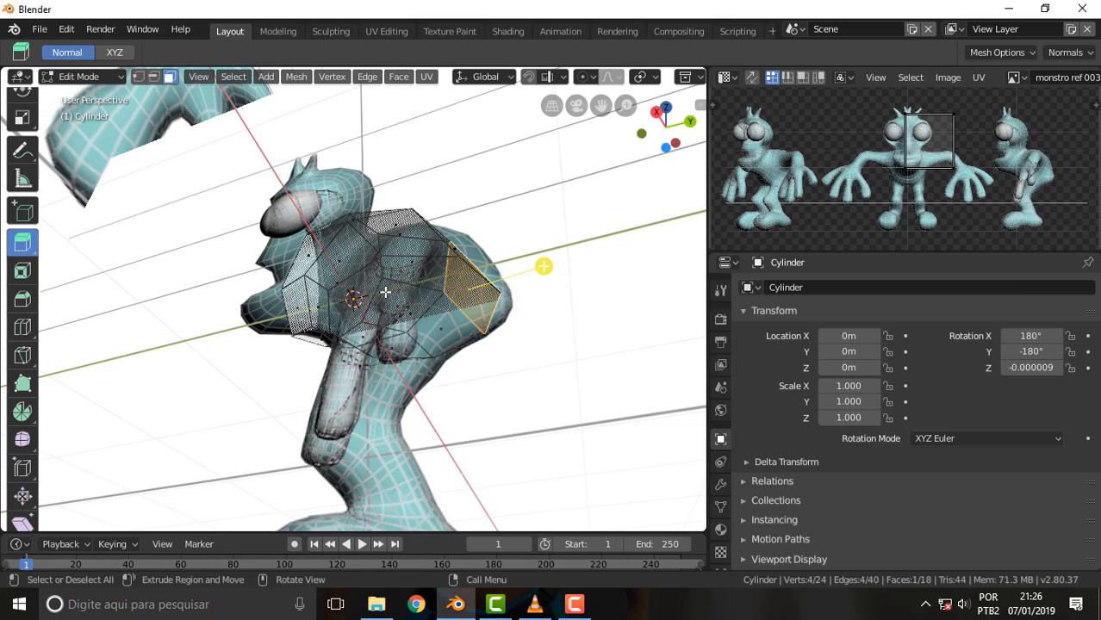
left_click(401, 292)
left_click(415, 273)
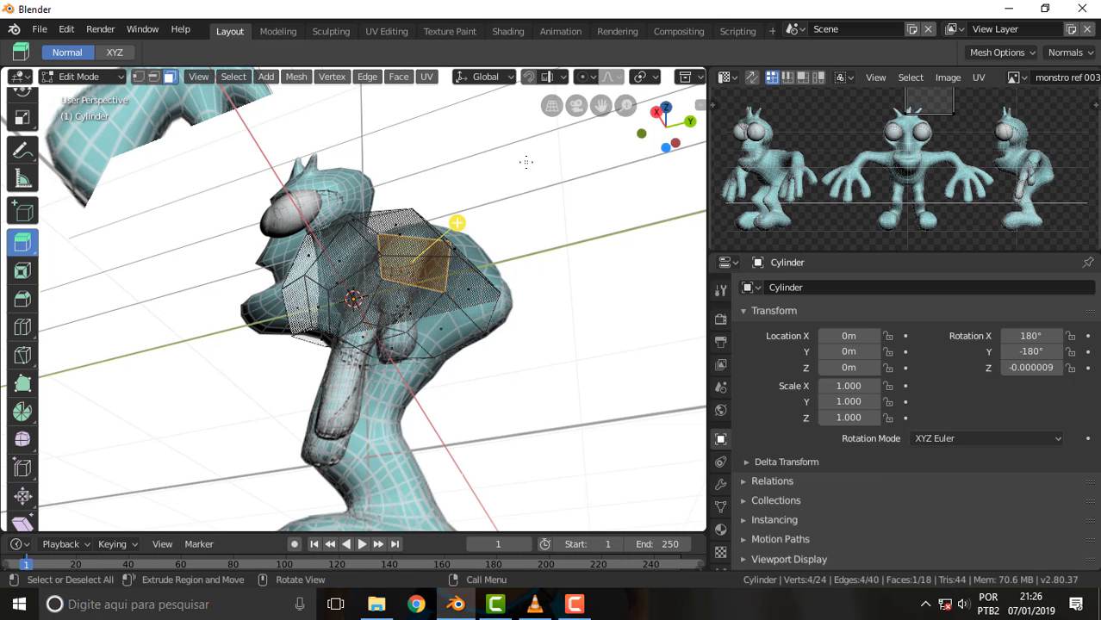
middle_click_drag(526, 162, 605, 334)
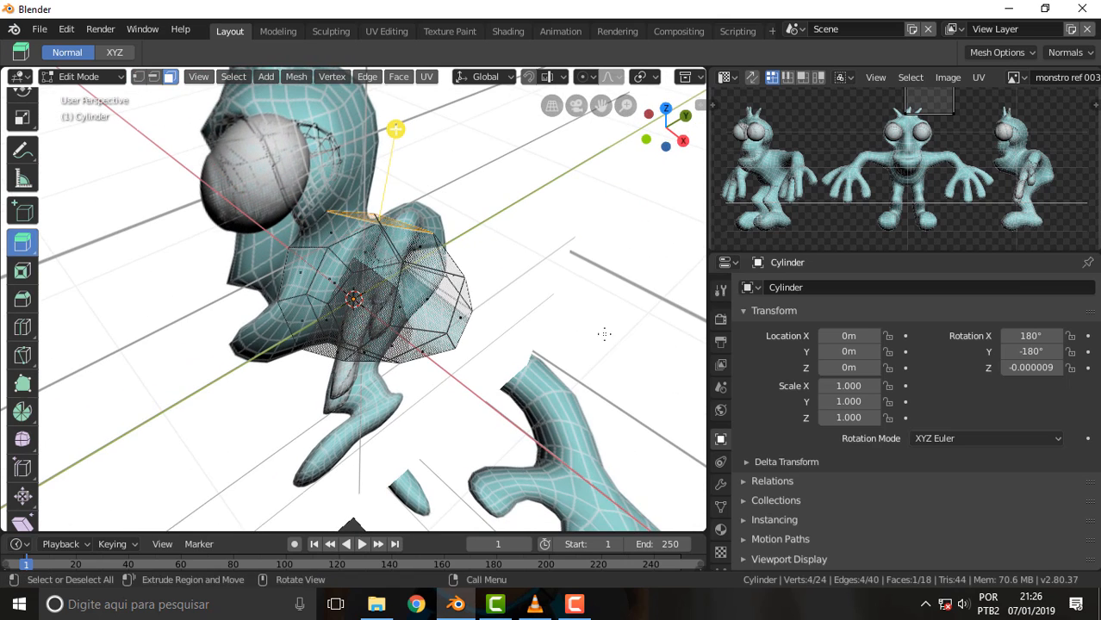
left_click(351, 253)
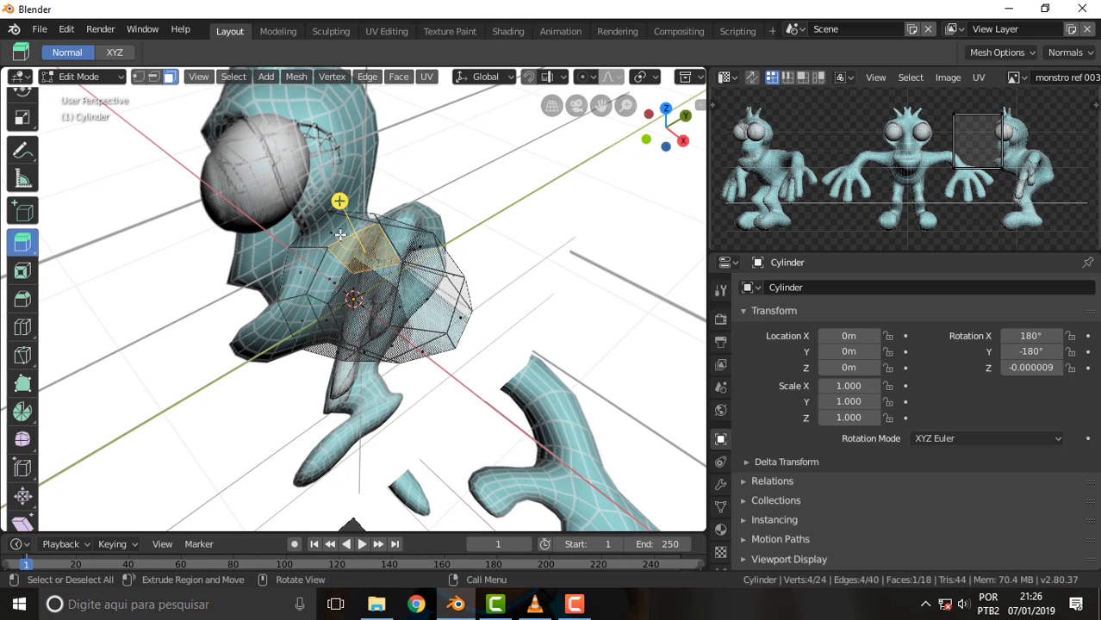
left_click(339, 234)
left_click(317, 290)
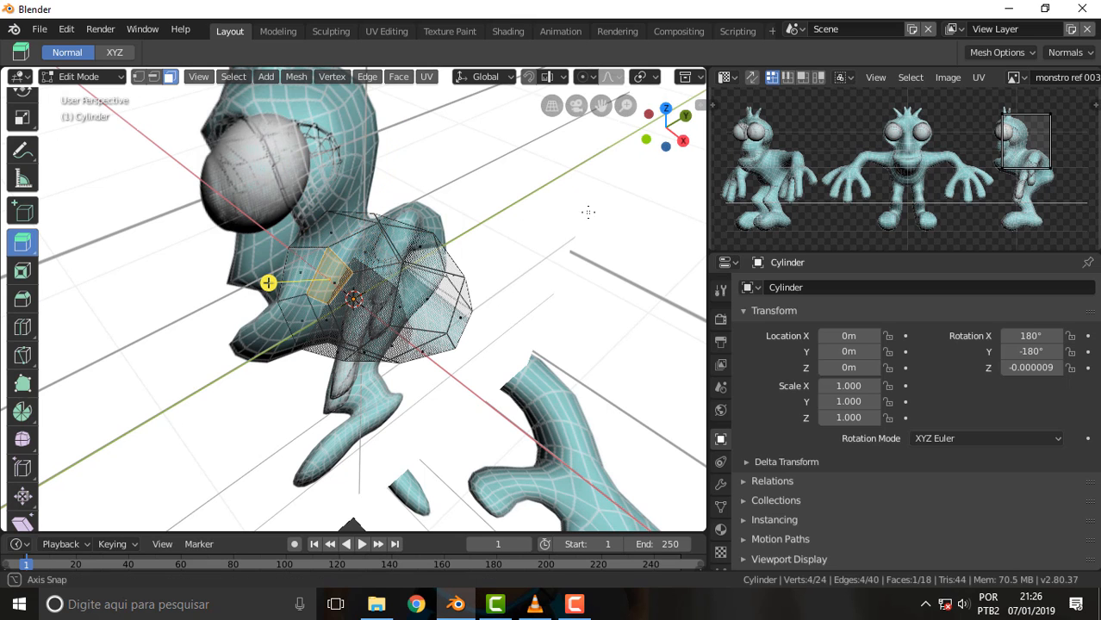
middle_click_drag(585, 210, 603, 105)
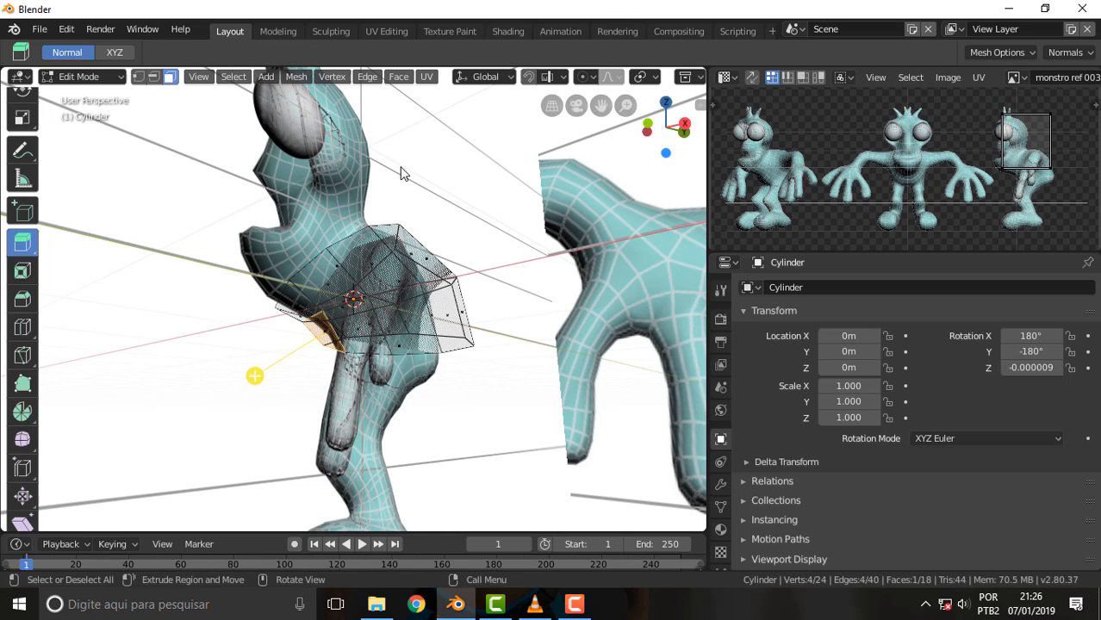
- Extrude the torso's upper face by 0 m and select a single side face toward the front reference's arm
left_click(384, 227)
left_click(378, 221)
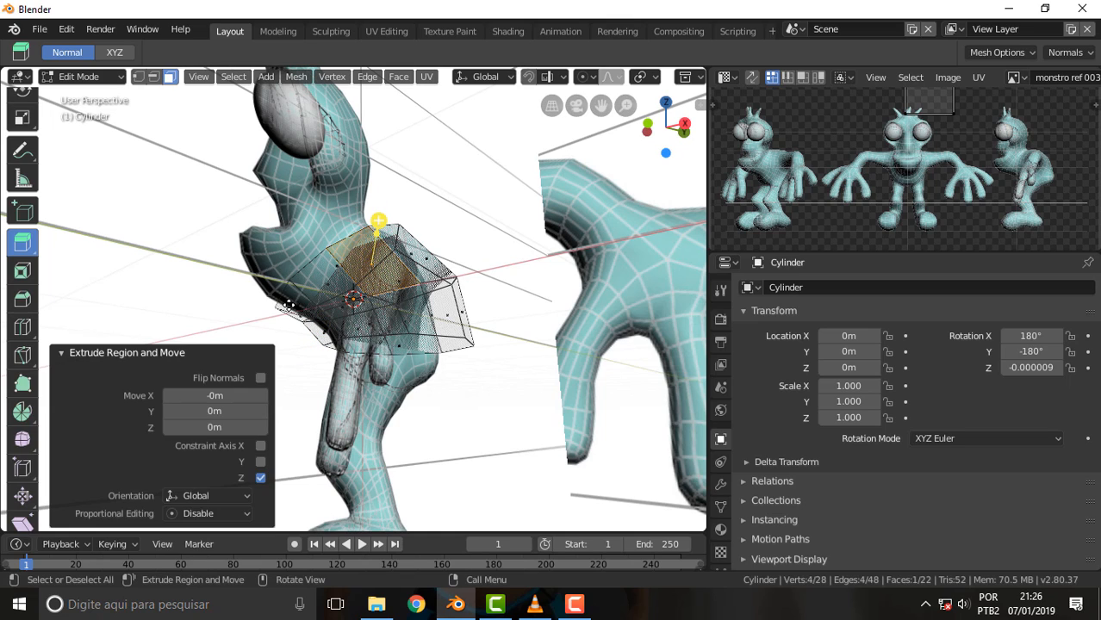
left_click(289, 305)
left_click(340, 291)
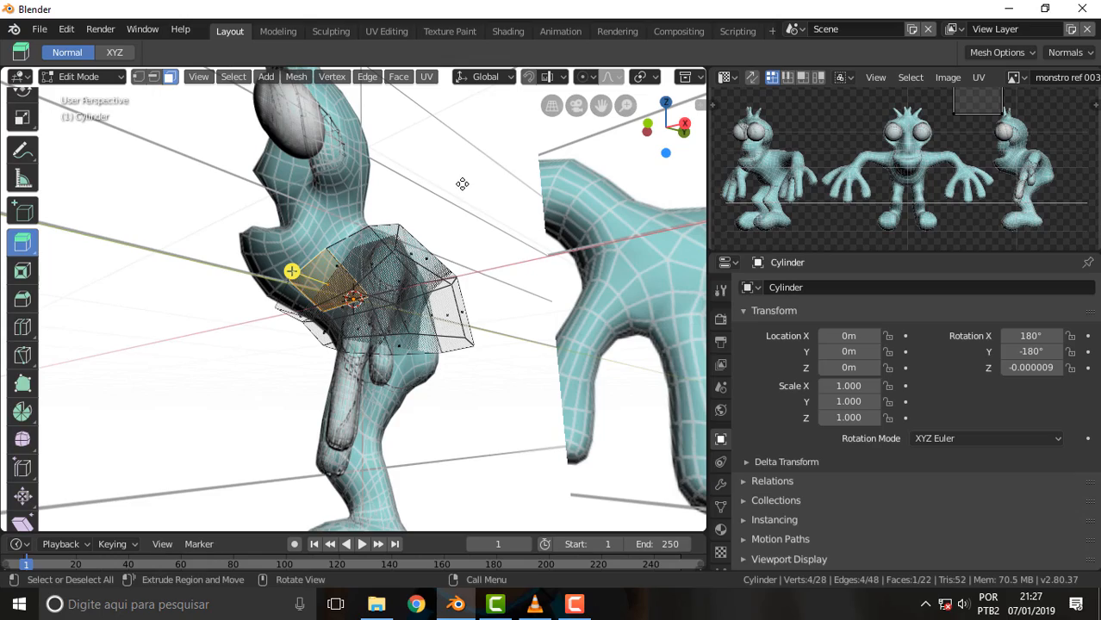
middle_click_drag(462, 184, 478, 222)
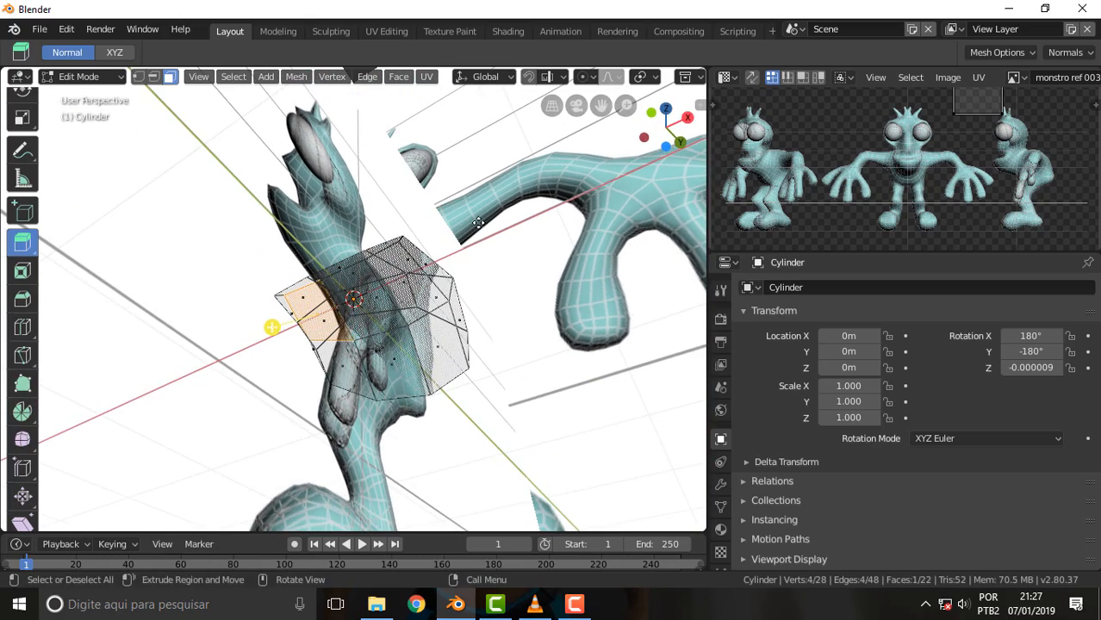
left_click(435, 330)
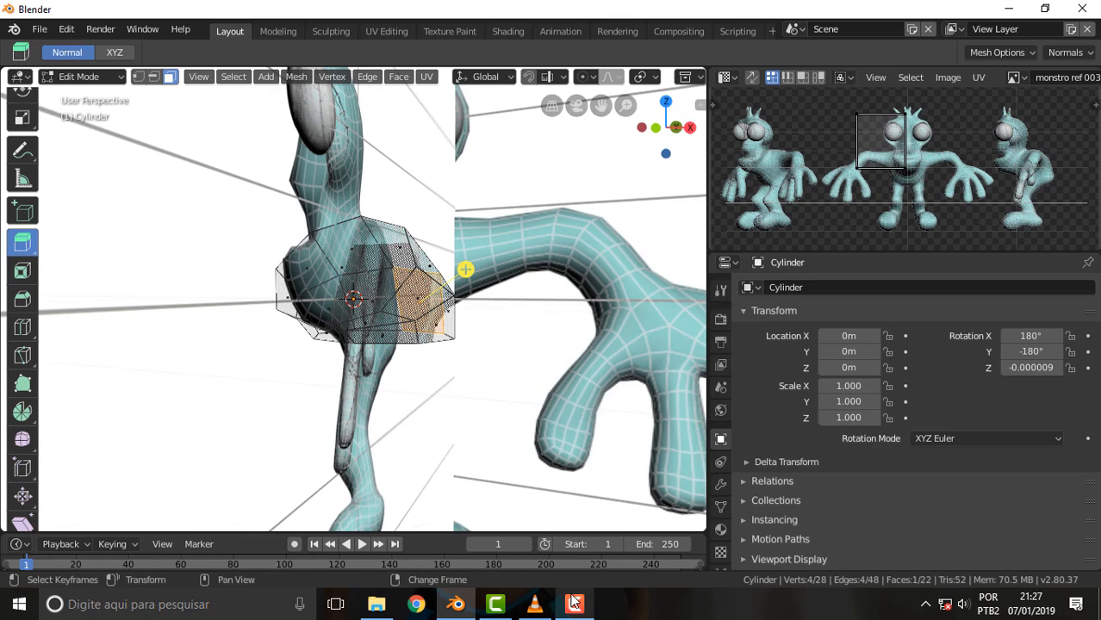
left_click(574, 603)
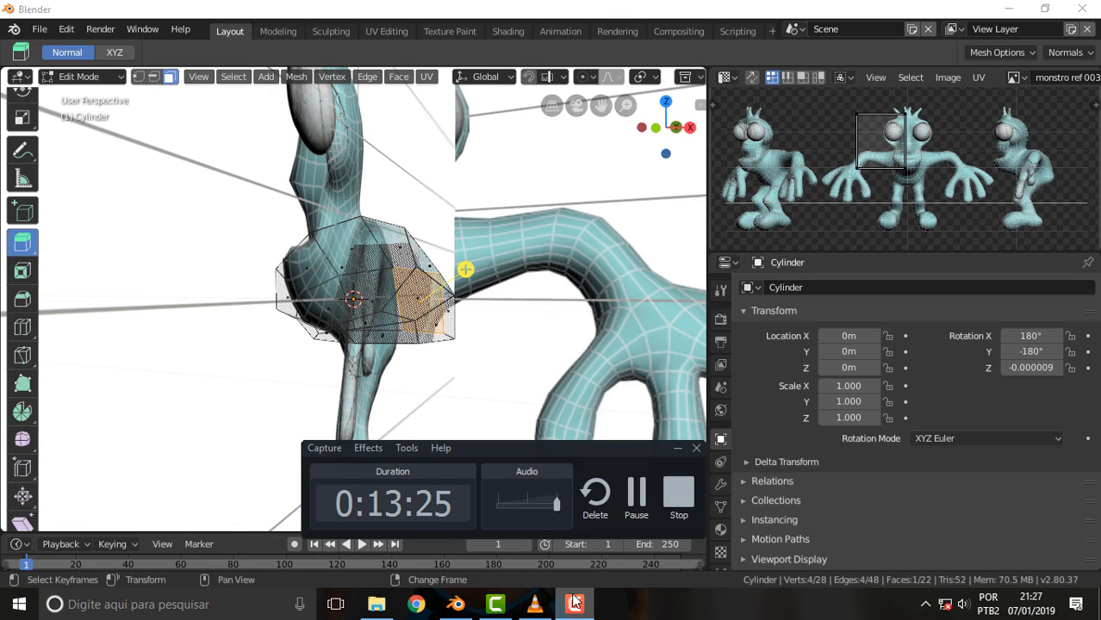